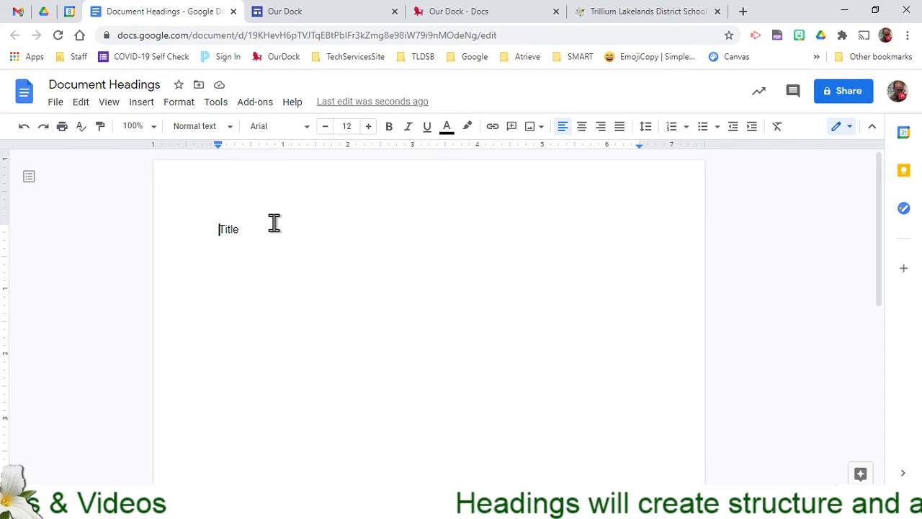
# Add the lines "Heading" and "Heading 2" below the "Title" line.
pyautogui.press('Return')
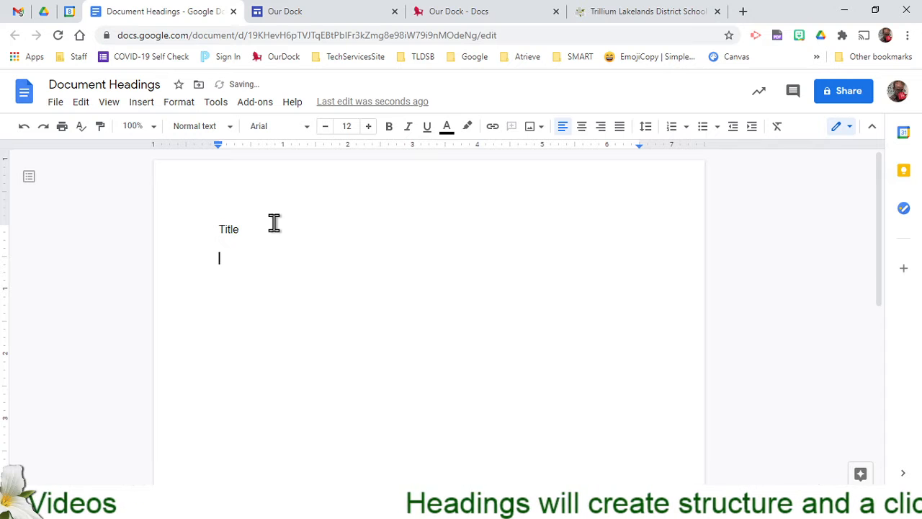
pyautogui.write('Heading')
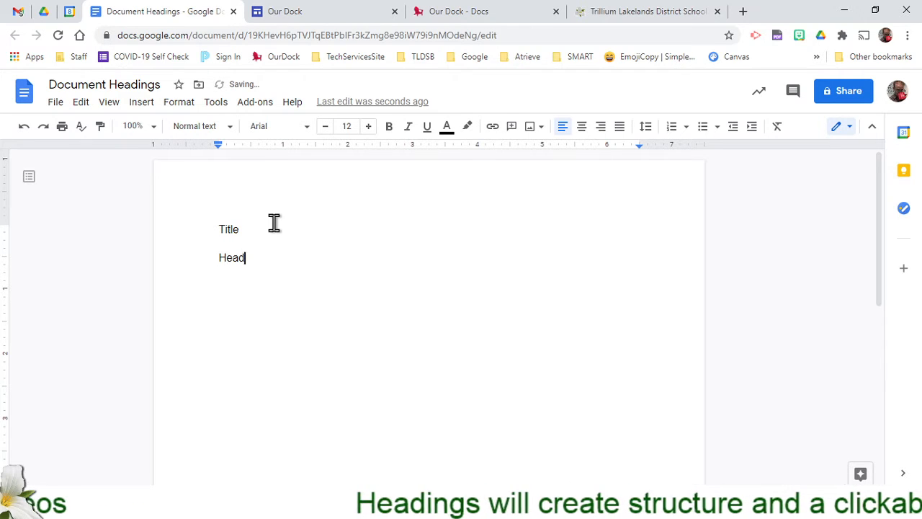
pyautogui.press('Return')
pyautogui.write('H')
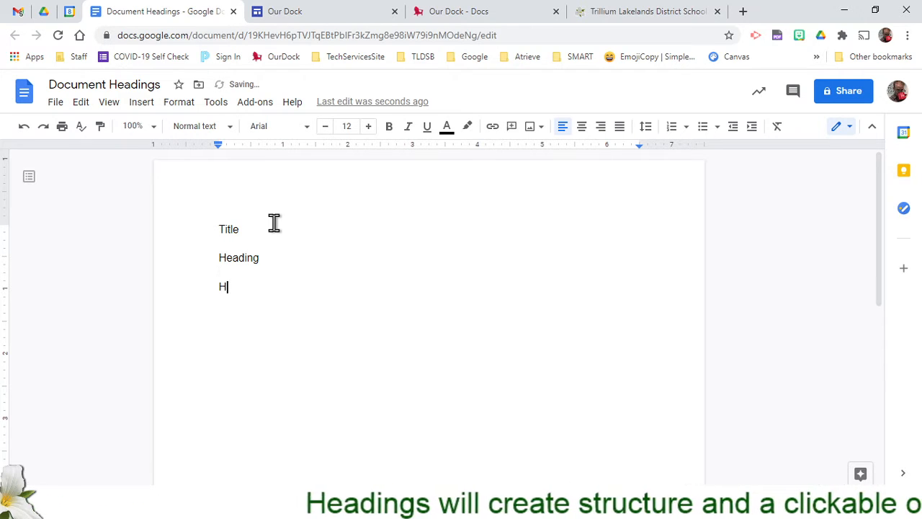
pyautogui.write('eading 2')
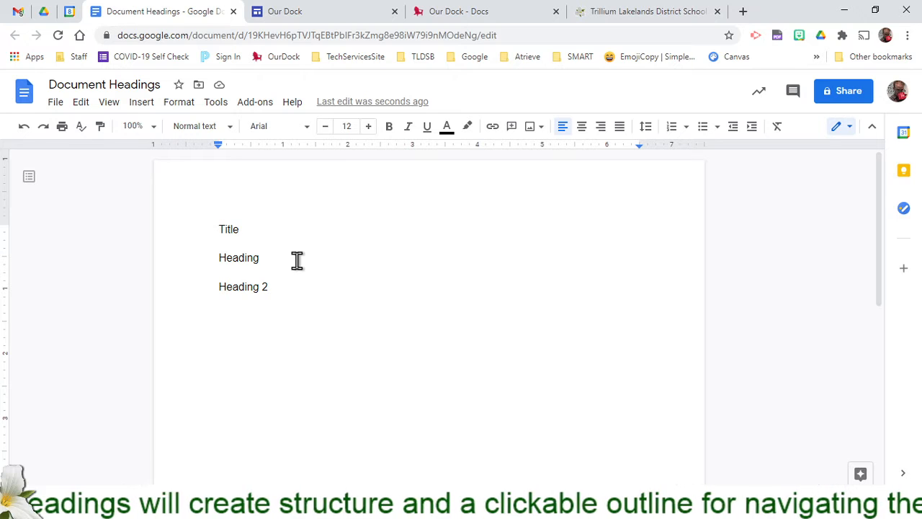
# Apply the Title paragraph style to the "Title" line.
pyautogui.click(247, 228)
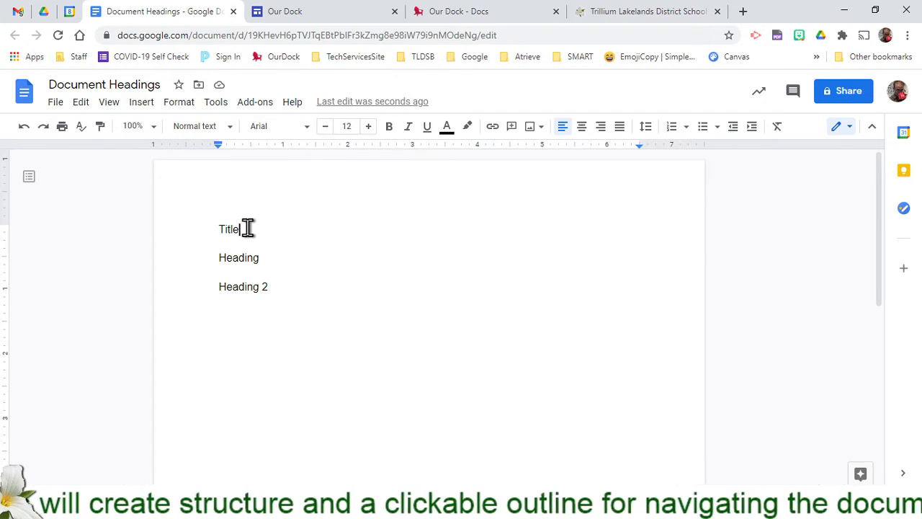
pyautogui.moveTo(247, 229); pyautogui.dragTo(219, 229)
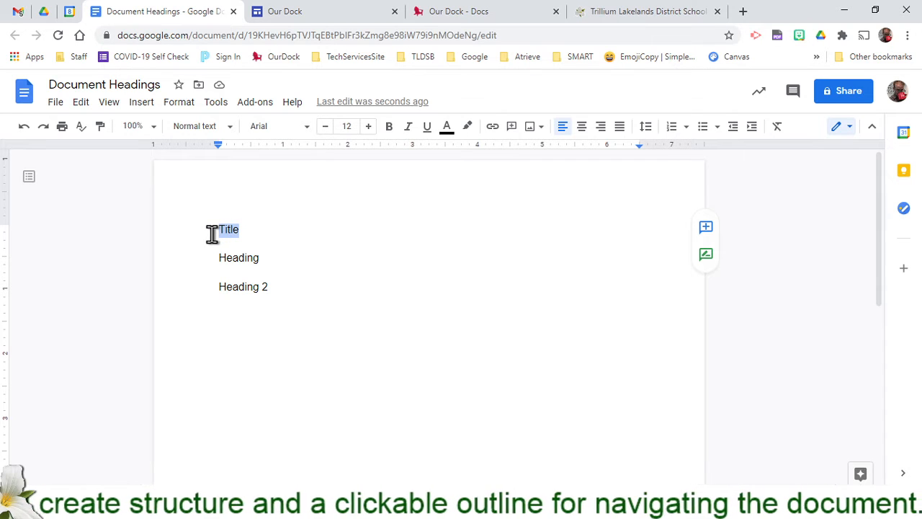
pyautogui.click(231, 133)
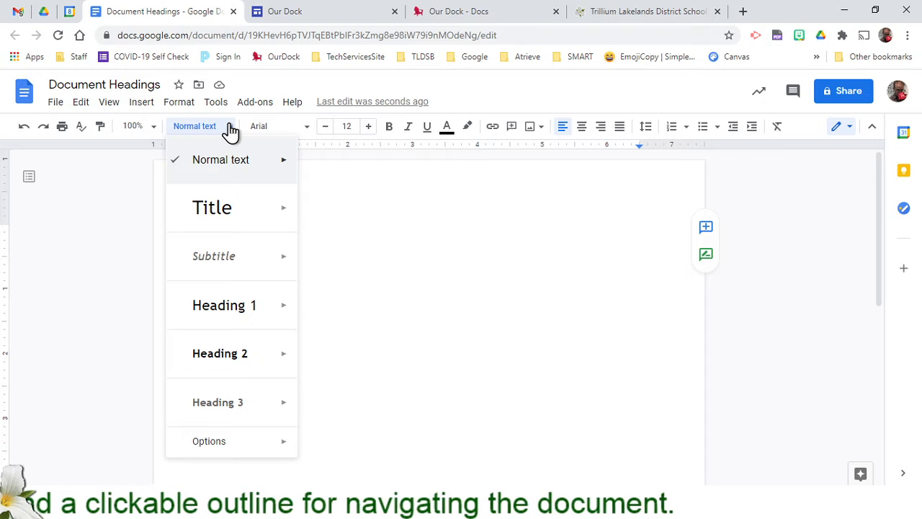
pyautogui.click(217, 207)
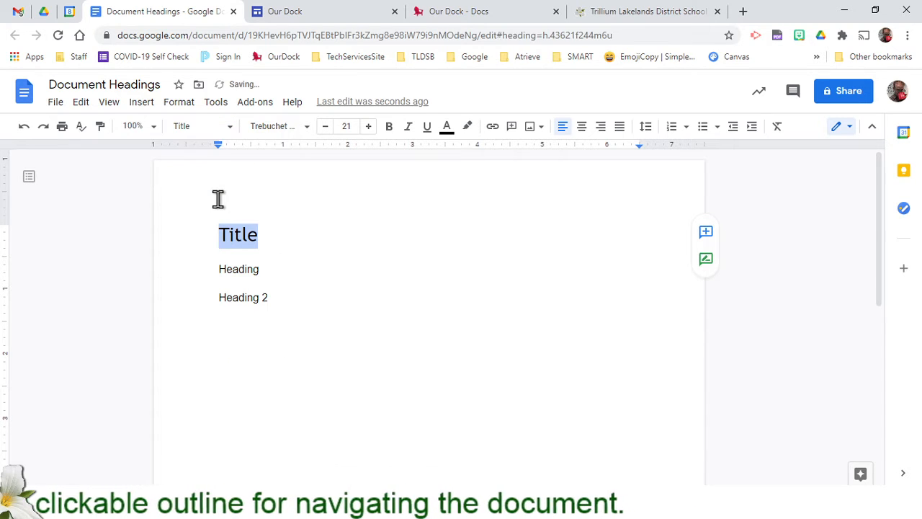
# Apply the Heading 1 style to the "Heading" line below the title.
pyautogui.doubleClick(224, 269)
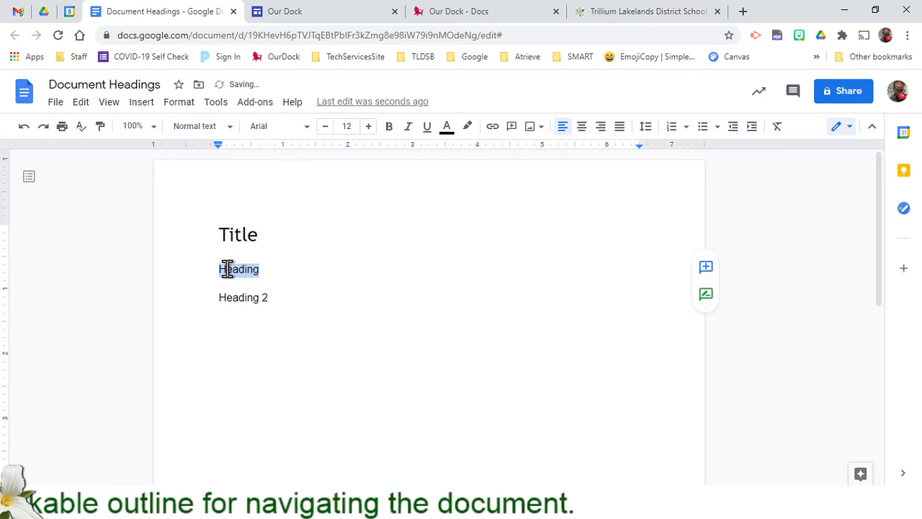
pyautogui.click(215, 131)
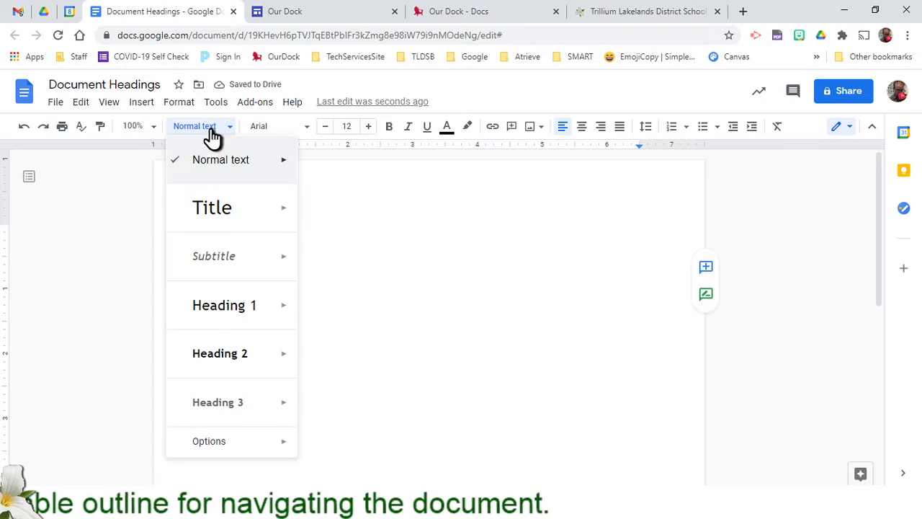
pyautogui.click(204, 303)
# Apply the Heading 2 style to the whole "Heading 2" line.
pyautogui.doubleClick(220, 311)
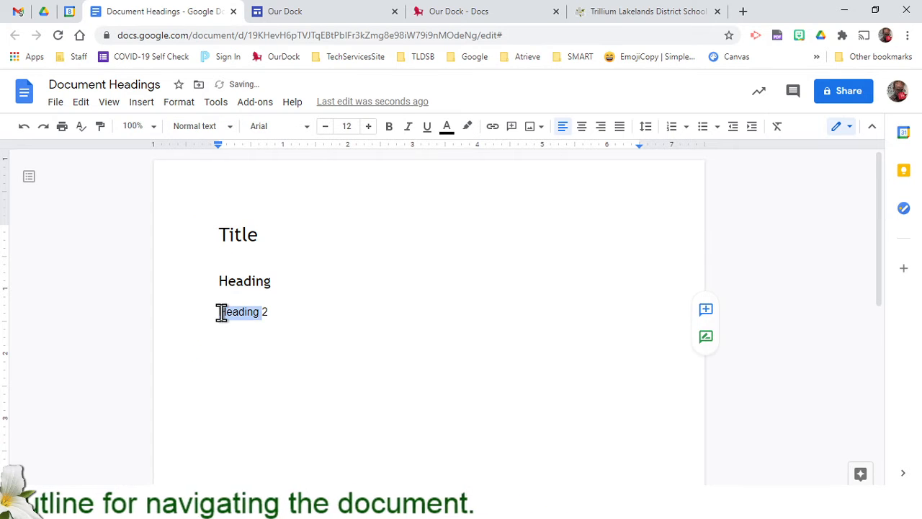
pyautogui.moveTo(270, 312); pyautogui.dragTo(210, 312)
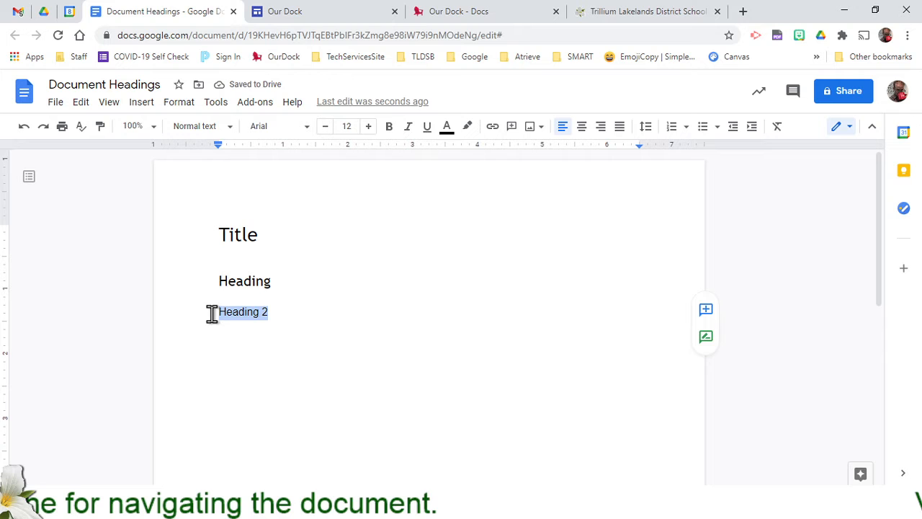
pyautogui.click(198, 130)
pyautogui.click(210, 352)
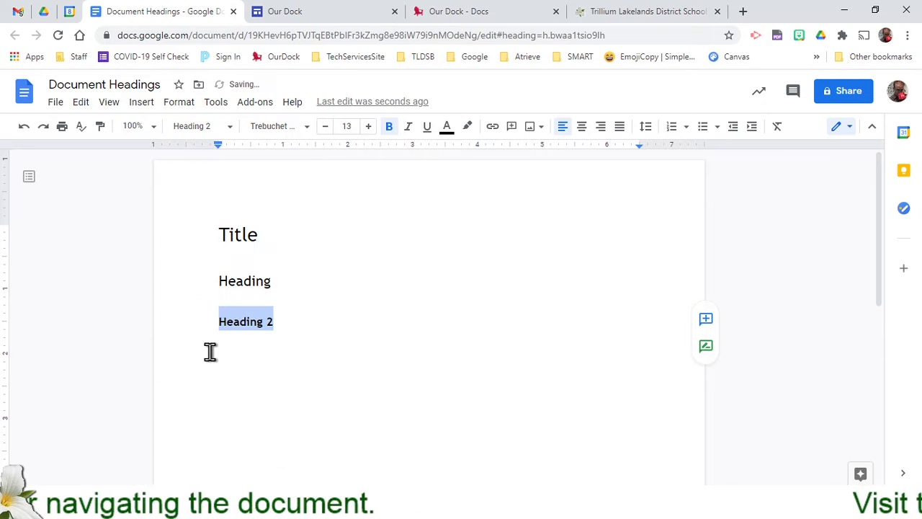
# Fill the blank line under "Heading" with a paragraph of repeated placeholder text "Text ,text, text, text.".
pyautogui.click(210, 352)
pyautogui.doubleClick(235, 300)
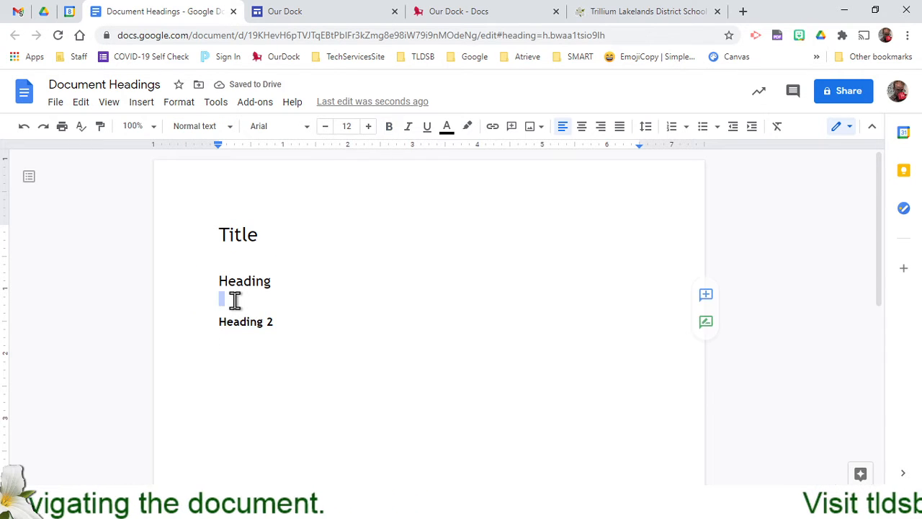
pyautogui.write('Text ,text, text, text. Text ,text, text, text. Text ,text, text, text. Text ,text, text, text. Text ,text, text, text. Text ,text, text, text. Text ,text, text, text. Text ,text, text, text. Text ,text, text, text. Text ,text, text, text. Text ,text, text, text. Text ,text, text, text. Text ,text, text, text. Text ,text, text, text. Text ,text, text, text. Text ,text, text, text. Text ,text, text, text. Text ,text, text, text. Text ,text, text, text. Text ,text, text, text. Text ,text, text, text. Text ,text, text, text. Text ,text, text, text. Text ,text, text, text. Text ,text, text, text. Text ,text, text, text. Text ,text, text, text. Text ,text, text, text. Text ,text, text, text. Text ,text, text, text. Text ,text, text, text. Text ,text, text, text.')
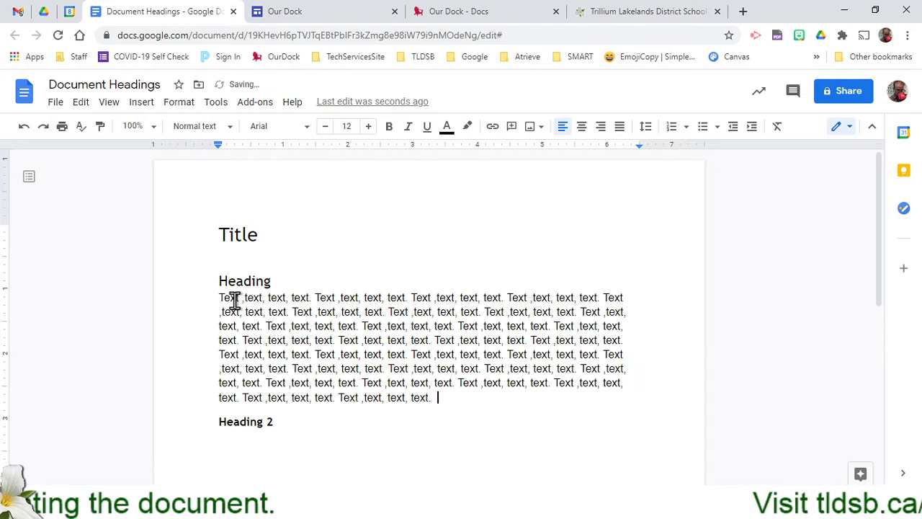
# Insert a paragraph of the repeated placeholder text "Text ,text, text, text." on a new line under "Heading 2".
pyautogui.click(262, 449)
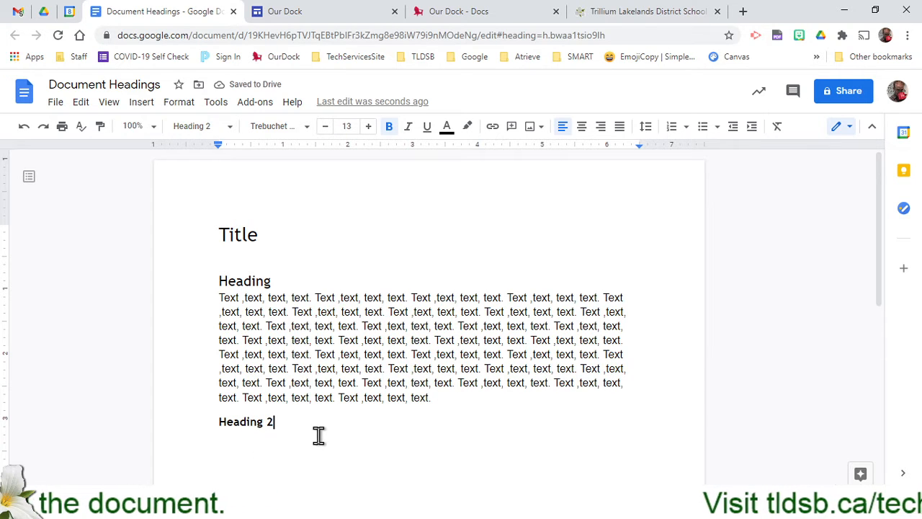
pyautogui.press('Return')
pyautogui.write('Text ,text, text, text. Text ,text, text, text. Text ,text, text, text. Text ,text, text, text. Text ,text, text, text. Text ,text, text, text. Text ,text, text, text. Text ,text, text, text. Text ,text, text, text. Text ,text, text, text. Text ,text, text, text. Text ,text, text, text. Text ,text, text, text. Text ,text, text, text. Text ,text, text, text. Text ,text, text, text. Text ,text, text, text. Text ,text, text, text. Text ,text, text, text. Text ,text, text, text. Text ,text, text, text. Text ,text, text, text. Text ,text, text, text. Text ,text, text, text. Text ,text, text, text. Text ,text, text, text. Text ,text, text, text. Text ,text, text, text. Text ,text, text, text. Text ,text, text, text. Text ,text, text, text. Text ,text, text, text. Text ,text, text, text. Text ,text, text, text. Text ,text, text, text. Text ,text, text, text.')
pyautogui.click(269, 217)
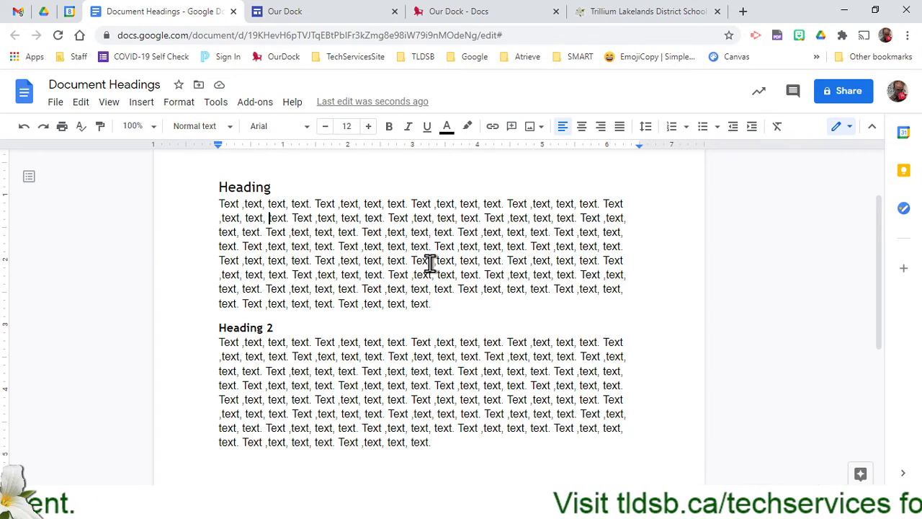
# Remove the blank line between the title and the first heading.
pyautogui.scroll(1, 428, 262)
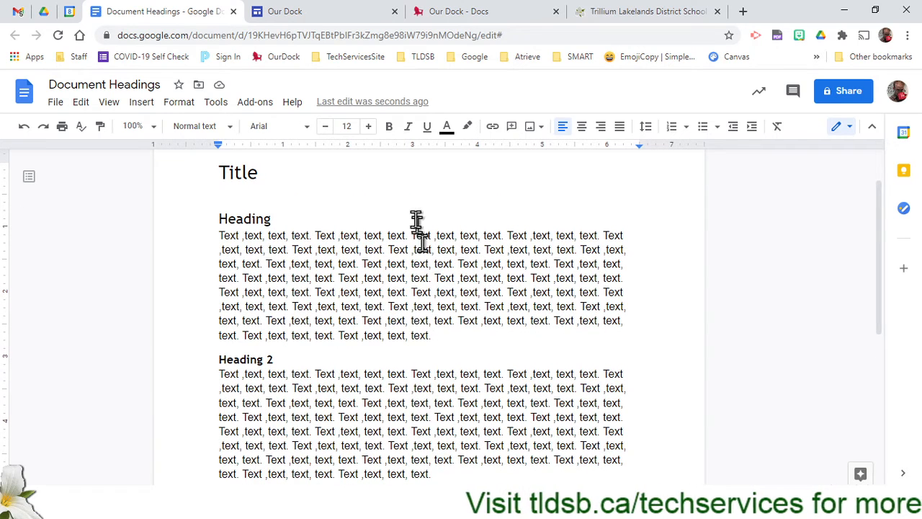
pyautogui.click(410, 199)
pyautogui.press('BackSpace')
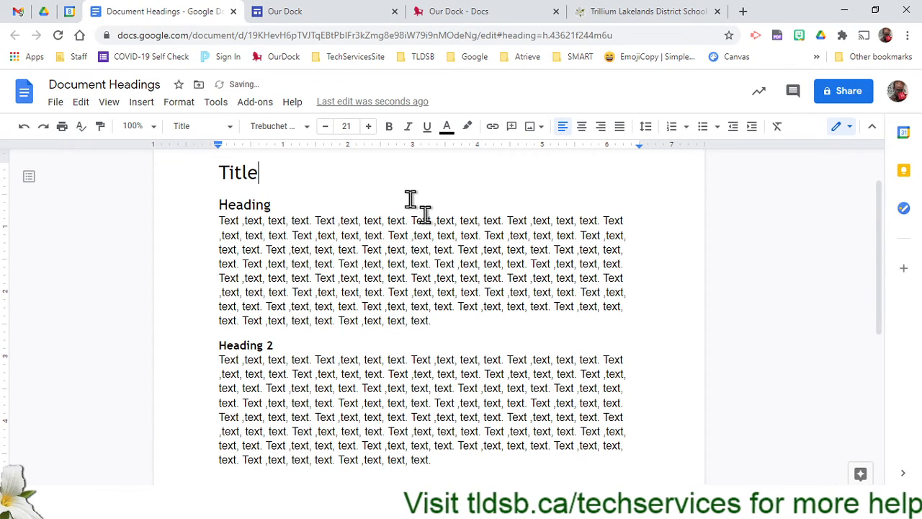
pyautogui.doubleClick(410, 200)
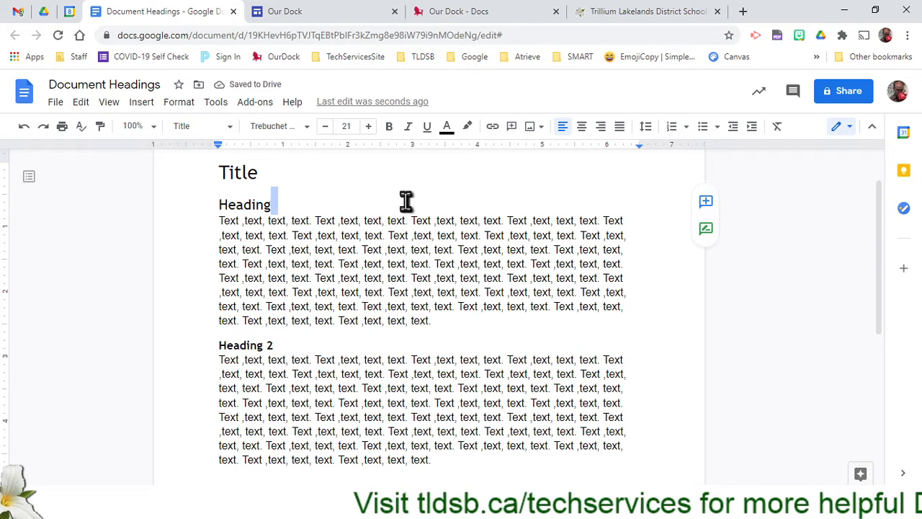
# Add two "Heading 1" lines separated by a blank line below the last paragraph of the document.
pyautogui.scroll(-3, 346, 386)
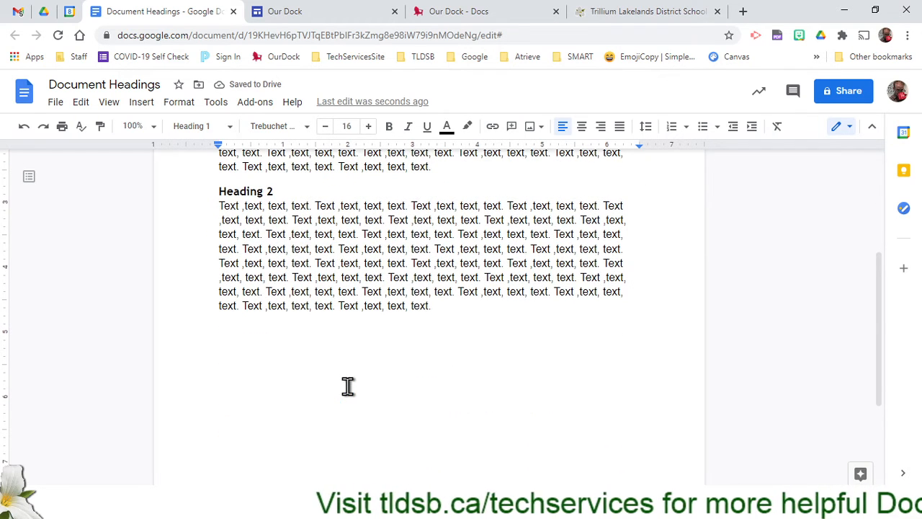
pyautogui.click(432, 351)
pyautogui.write('Hea')
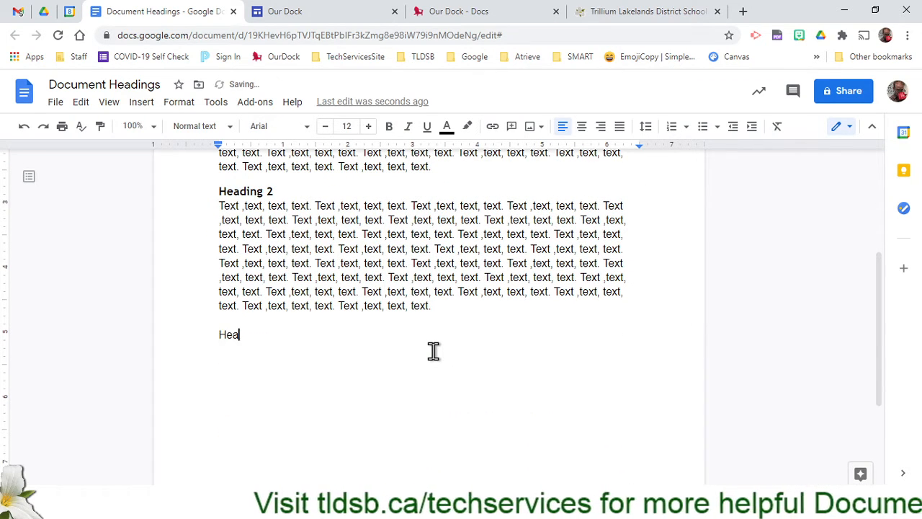
pyautogui.write('ding 1')
pyautogui.press('Return')
pyautogui.press('Return')
pyautogui.press('Return')
pyautogui.press('Return')
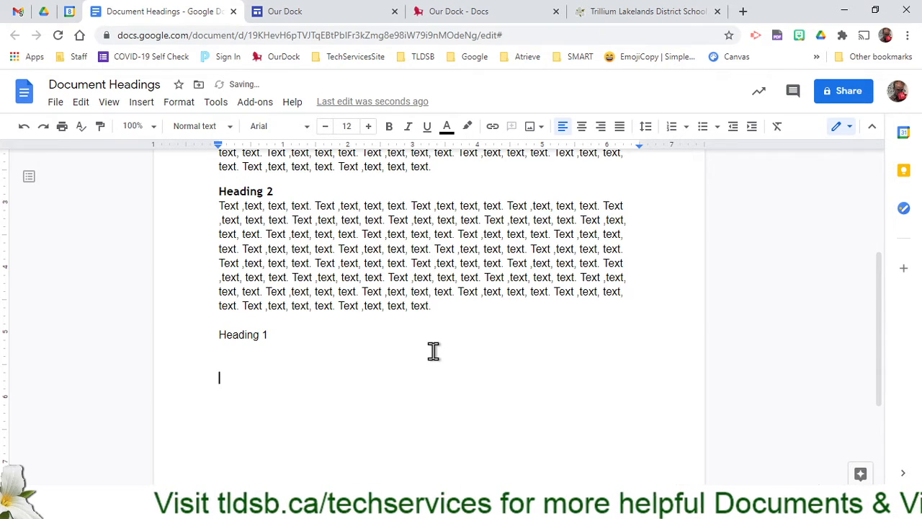
pyautogui.press('BackSpace')
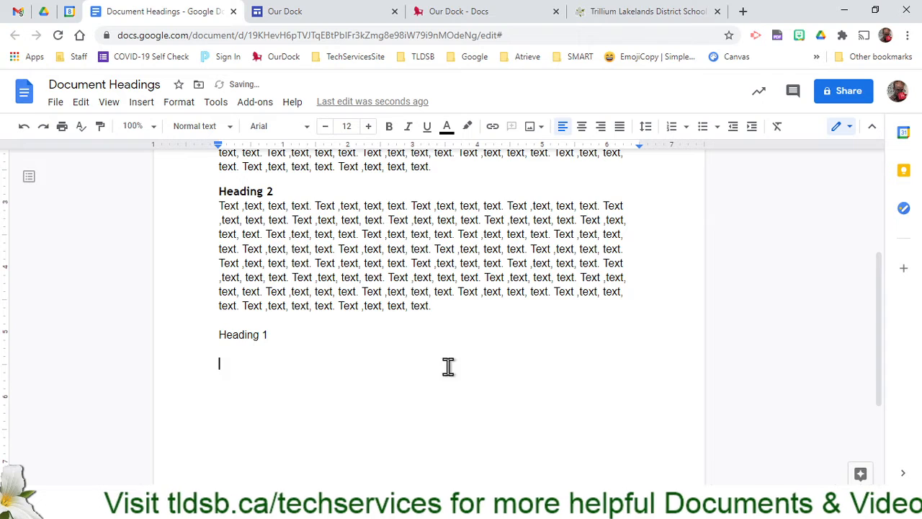
pyautogui.write('Heading 1')
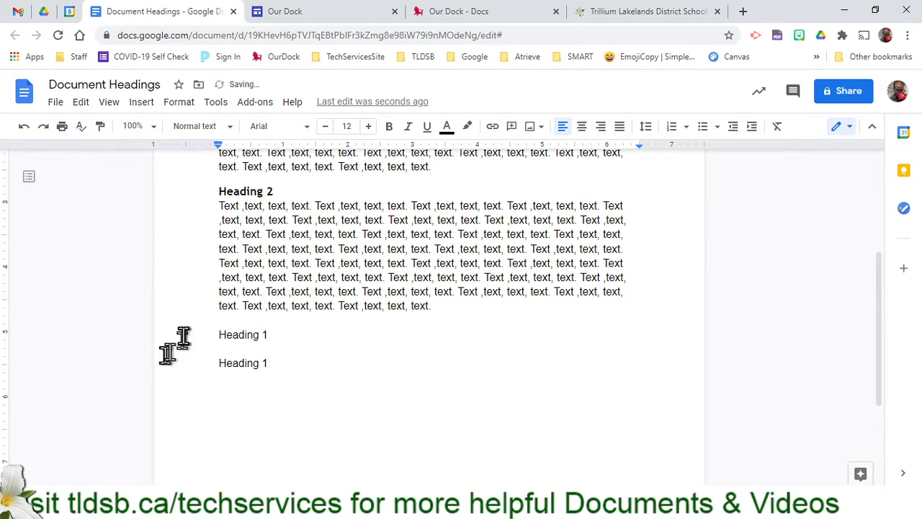
# Apply the Heading 1 style to each of the two "Heading 1" lines at the end of the document.
pyautogui.moveTo(211, 335); pyautogui.dragTo(307, 341)
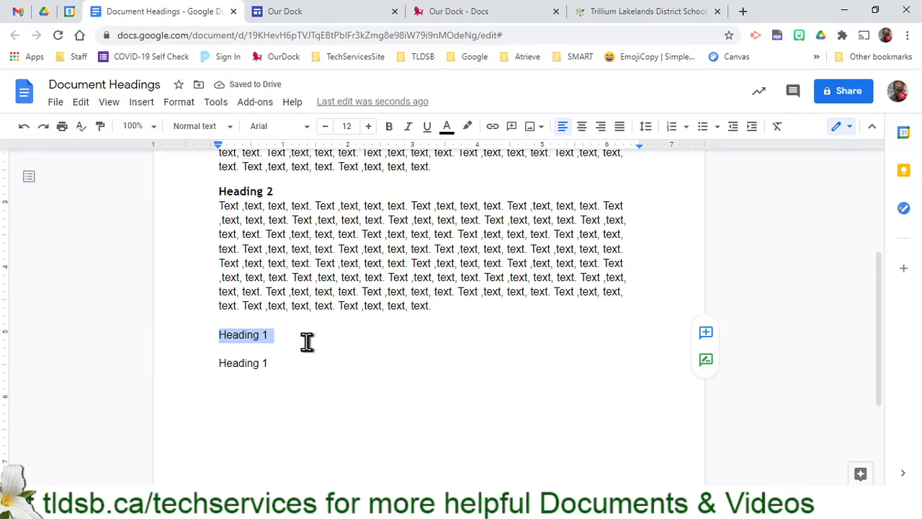
pyautogui.click(184, 126)
pyautogui.click(206, 308)
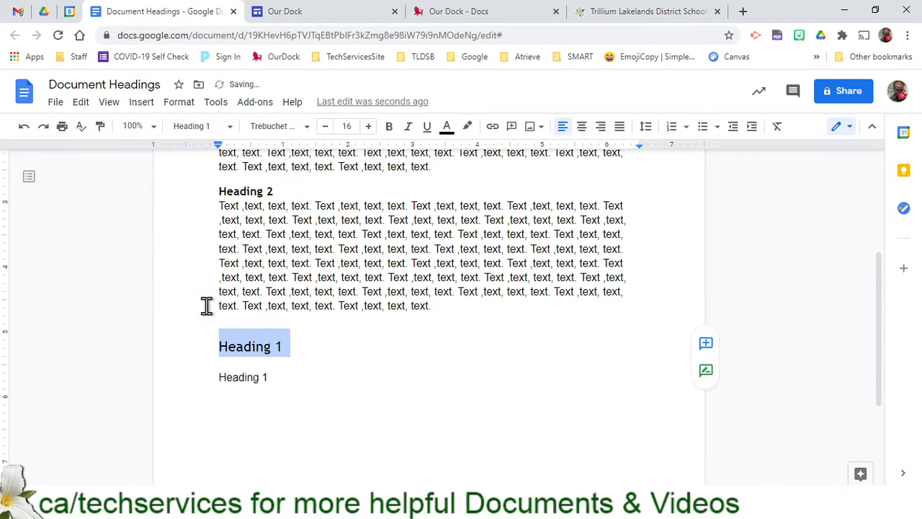
pyautogui.tripleClick(197, 377)
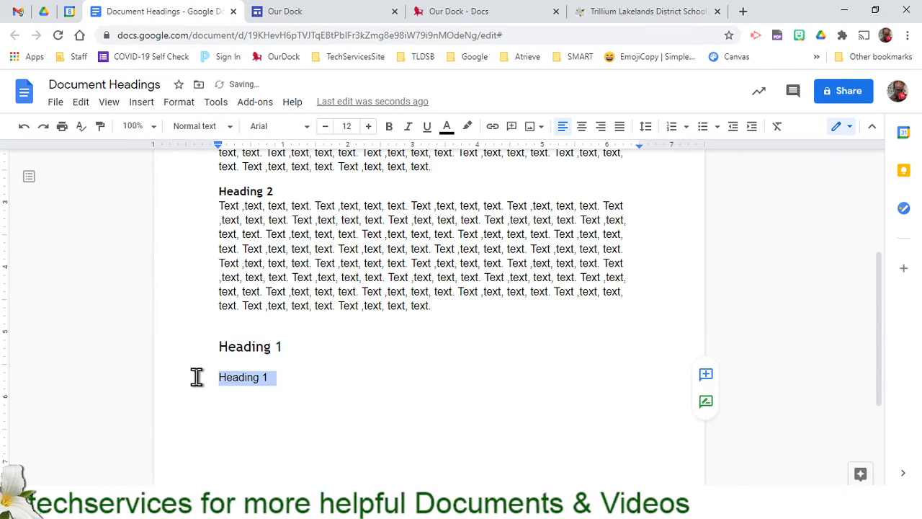
pyautogui.click(194, 129)
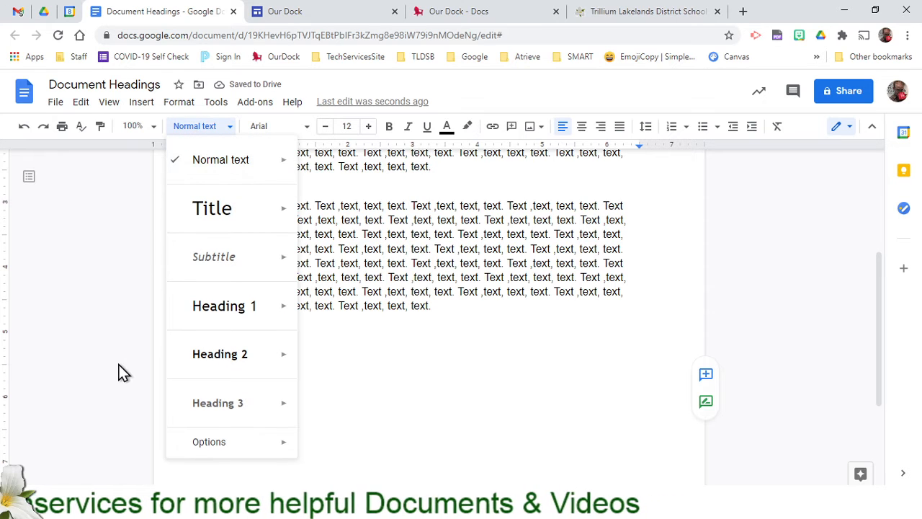
pyautogui.click(181, 310)
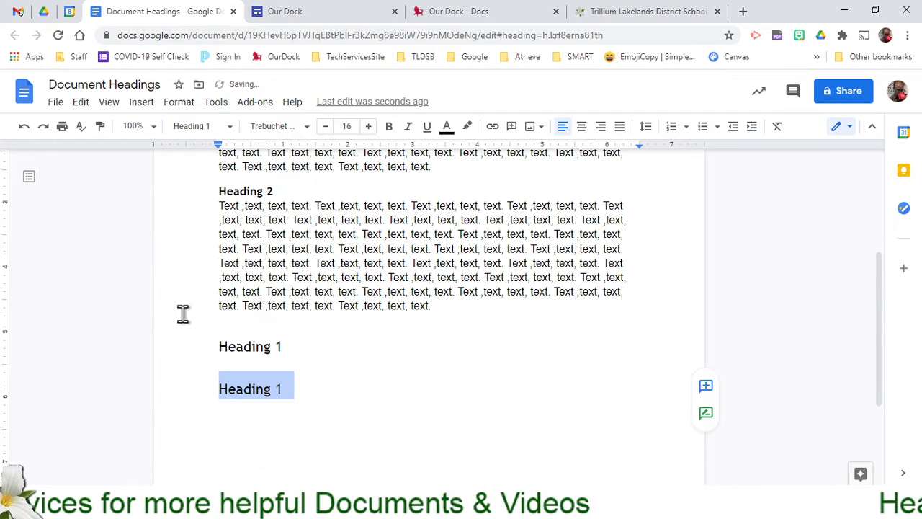
pyautogui.click(183, 314)
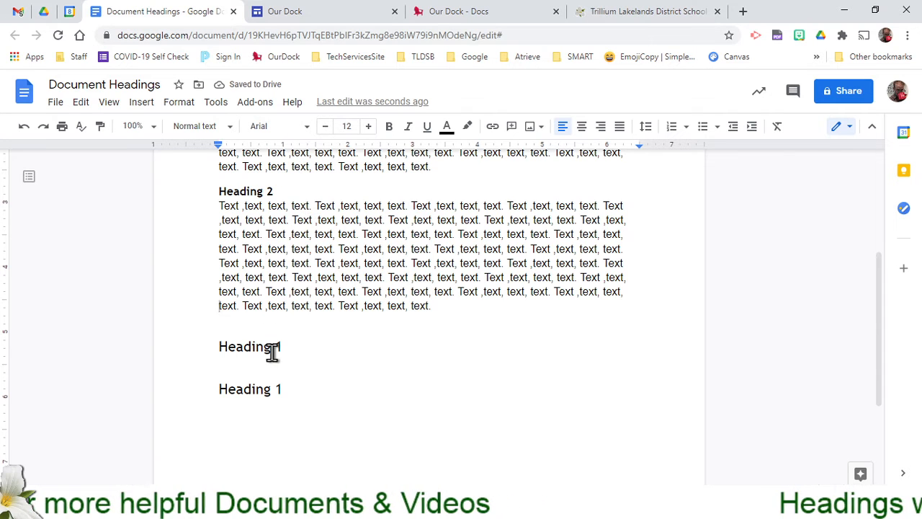
# Make the first "Heading" under the title bold and colour its text red.
pyautogui.scroll(5, 273, 351)
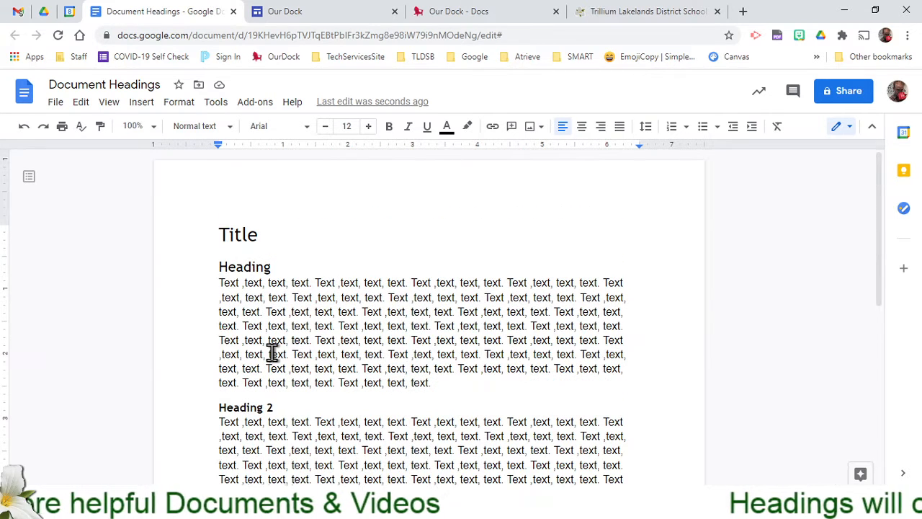
pyautogui.doubleClick(242, 265)
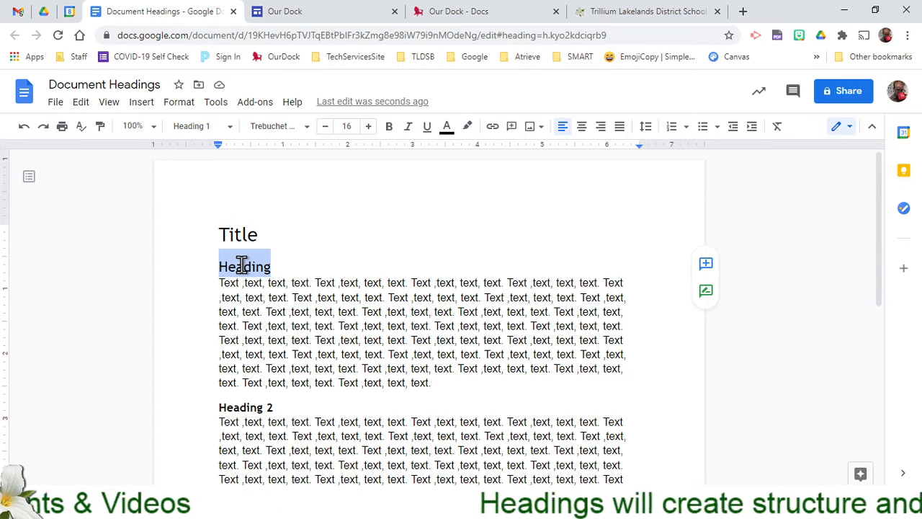
pyautogui.click(389, 130)
pyautogui.click(443, 130)
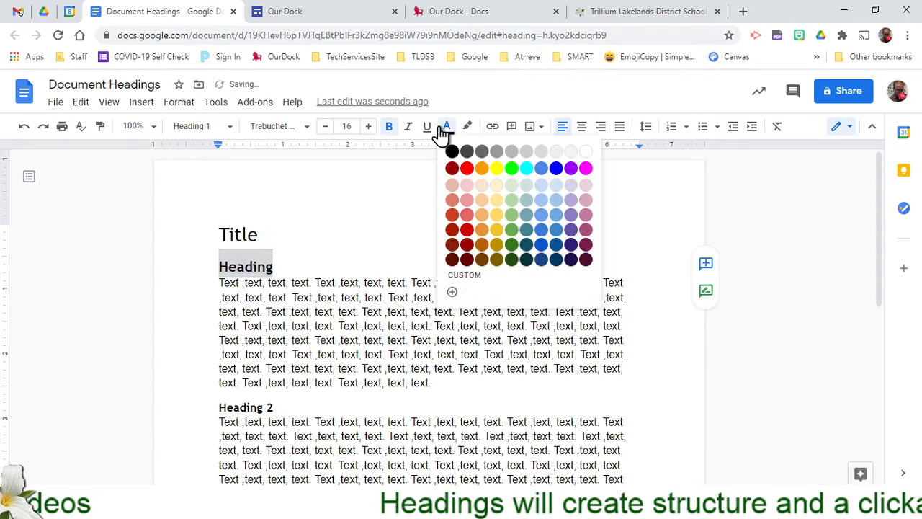
pyautogui.click(467, 167)
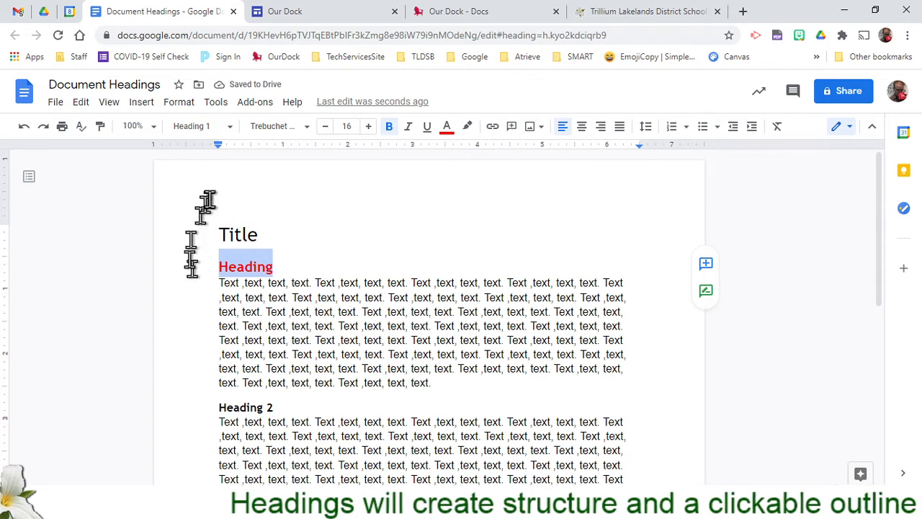
# Update the Heading 1 style to match the selected red bold heading and check the other Heading 1 lines.
pyautogui.click(228, 129)
pyautogui.moveTo(237, 301)
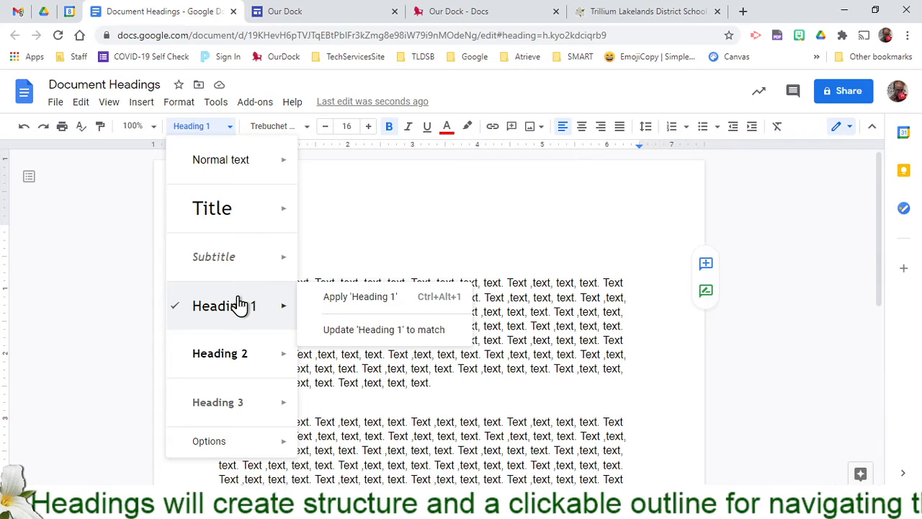
pyautogui.click(325, 332)
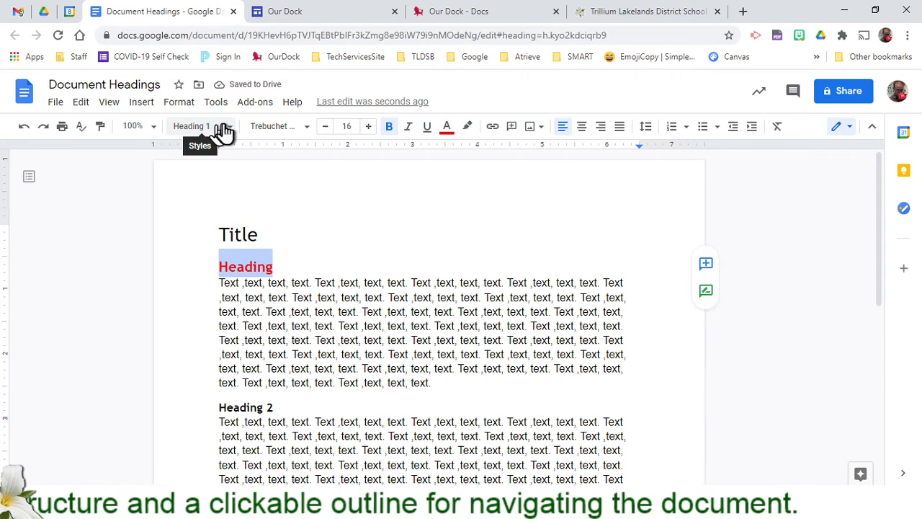
pyautogui.click(225, 128)
pyautogui.click(225, 129)
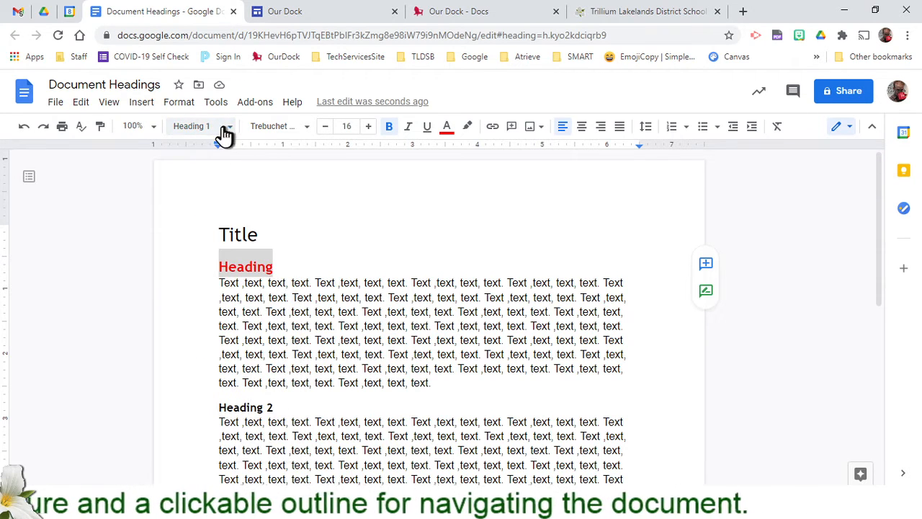
pyautogui.scroll(-5, 187, 262)
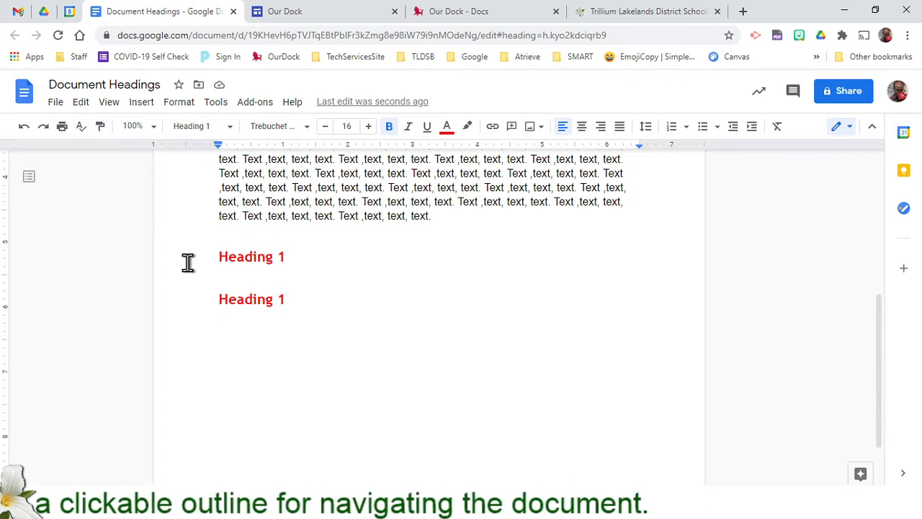
pyautogui.scroll(15, 188, 262)
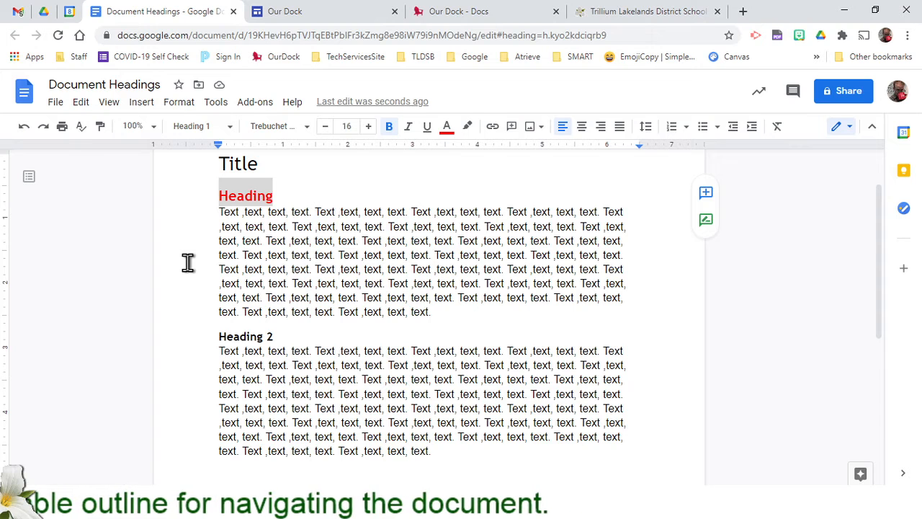
pyautogui.click(231, 137)
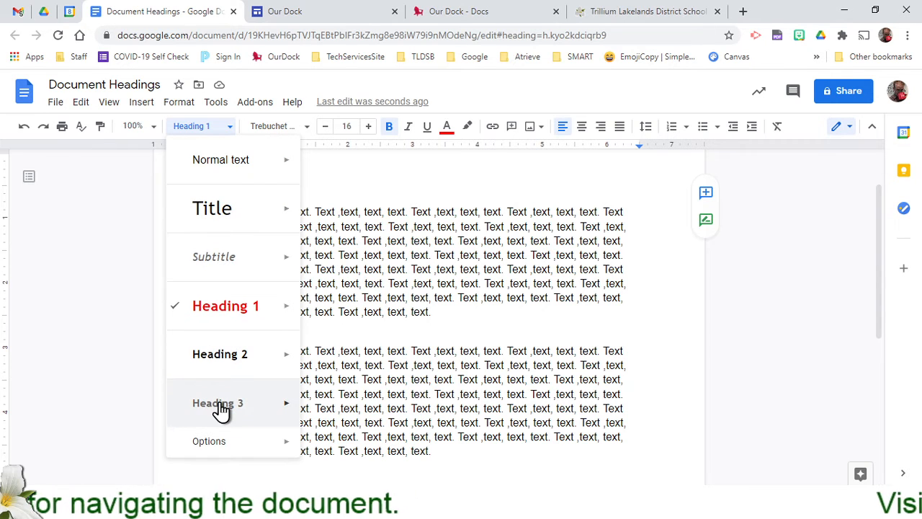
pyautogui.moveTo(214, 443)
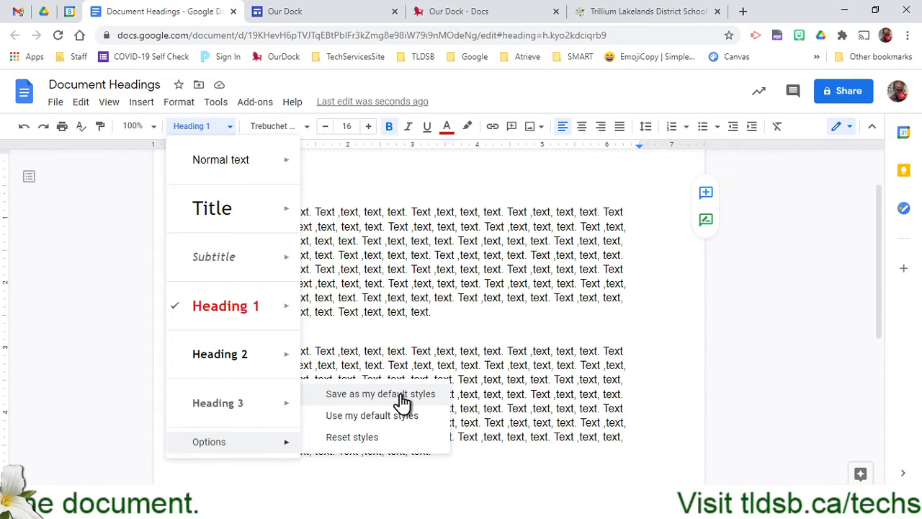
pyautogui.click(405, 339)
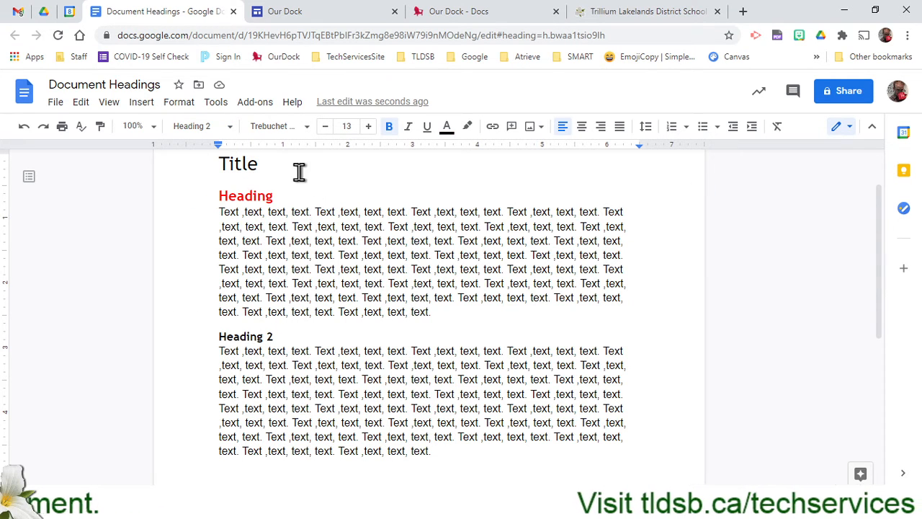
# Add a Normal text line between the title and the first heading, followed by a page break.
pyautogui.click(210, 195)
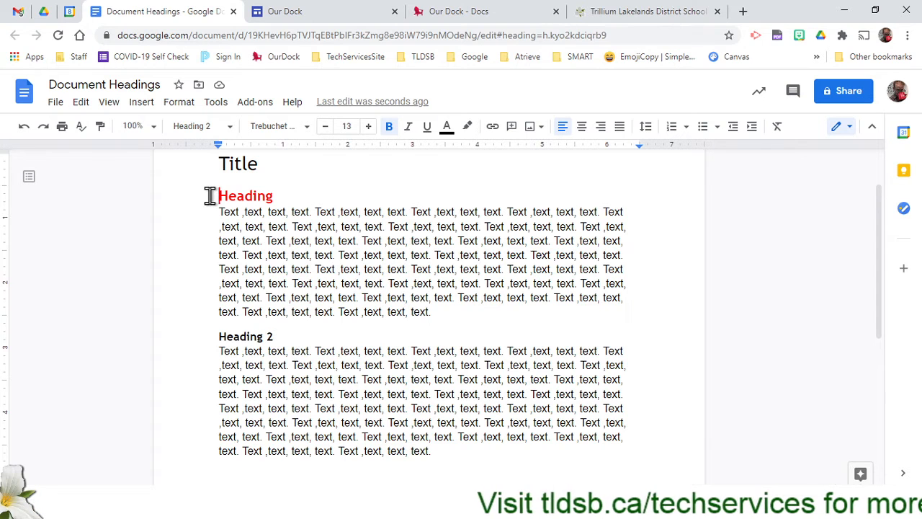
pyautogui.press('Return')
pyautogui.click(210, 195)
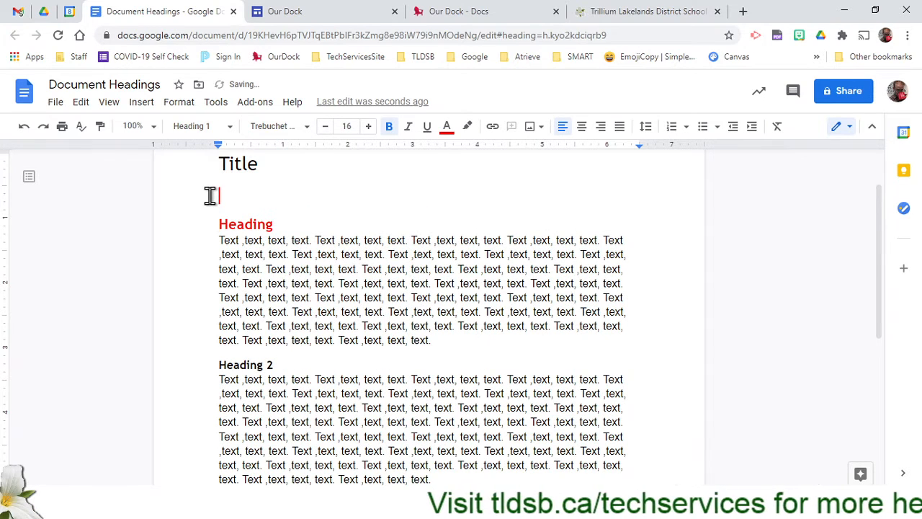
pyautogui.click(228, 127)
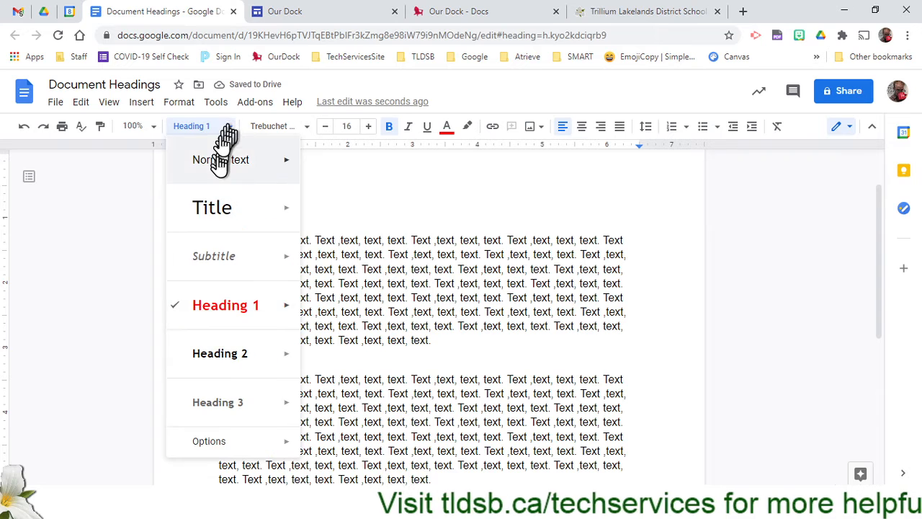
pyautogui.click(222, 160)
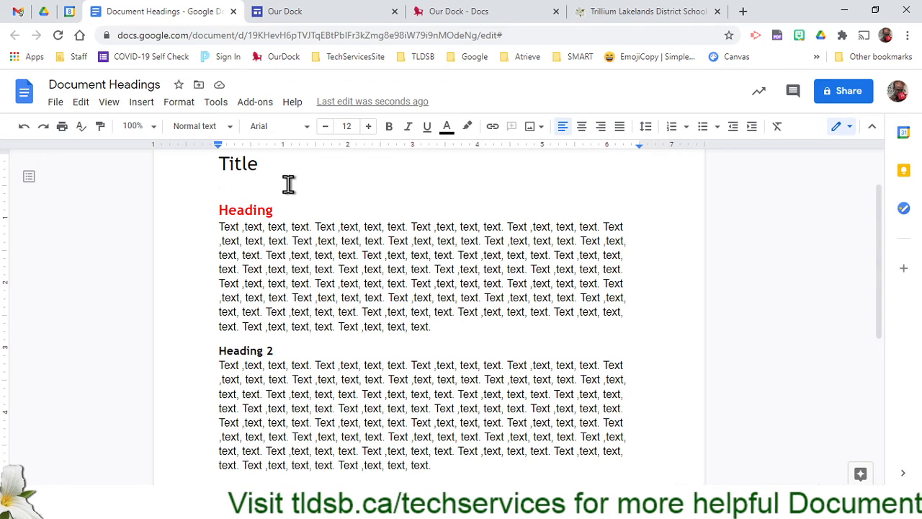
pyautogui.hotkey('ctrl', 'Return')
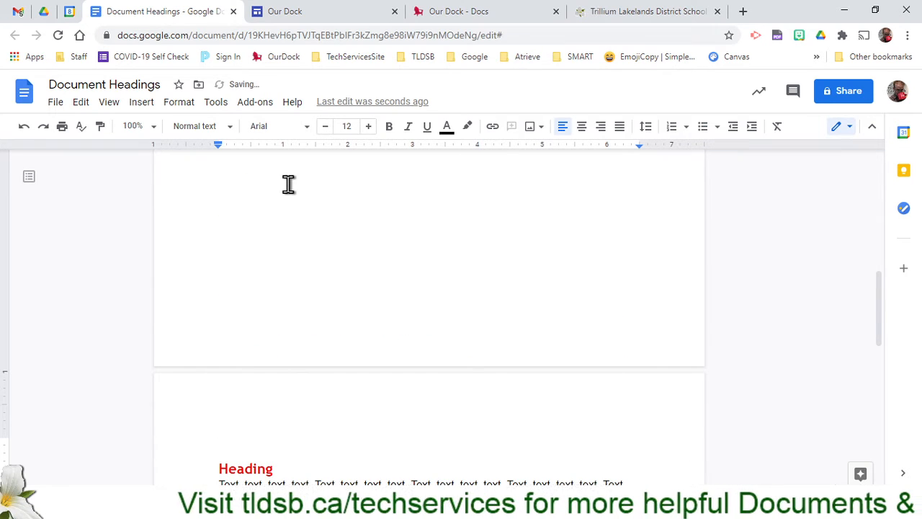
pyautogui.scroll(8, 296, 460)
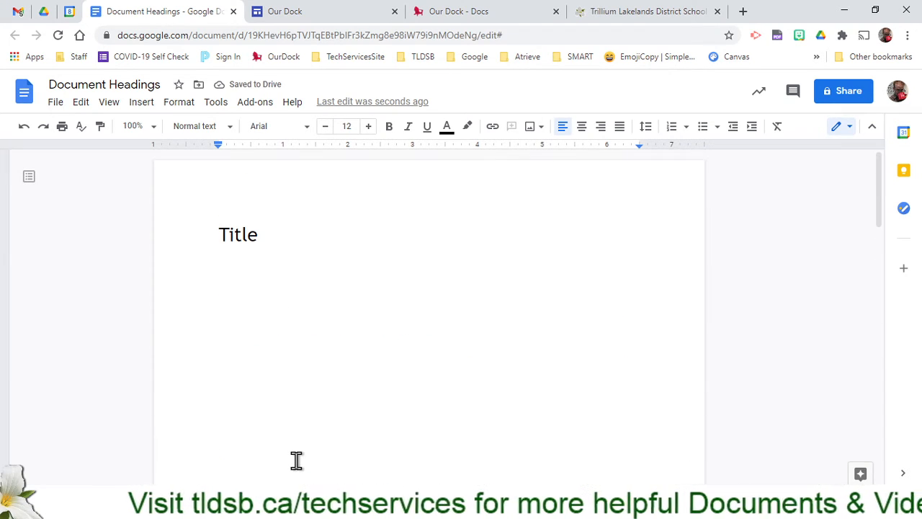
# Add a blank line below the title and insert a table of contents with page numbers under it.
pyautogui.click(259, 294)
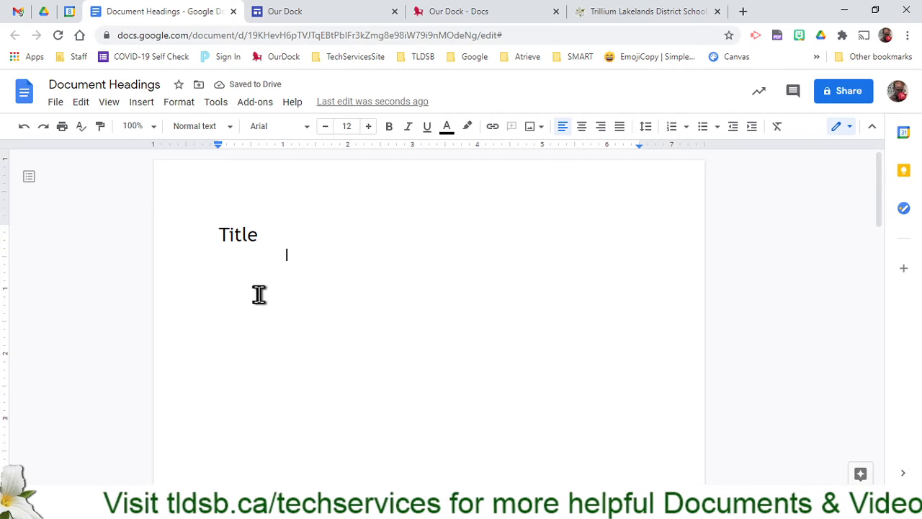
pyautogui.click(226, 263)
pyautogui.press('Return')
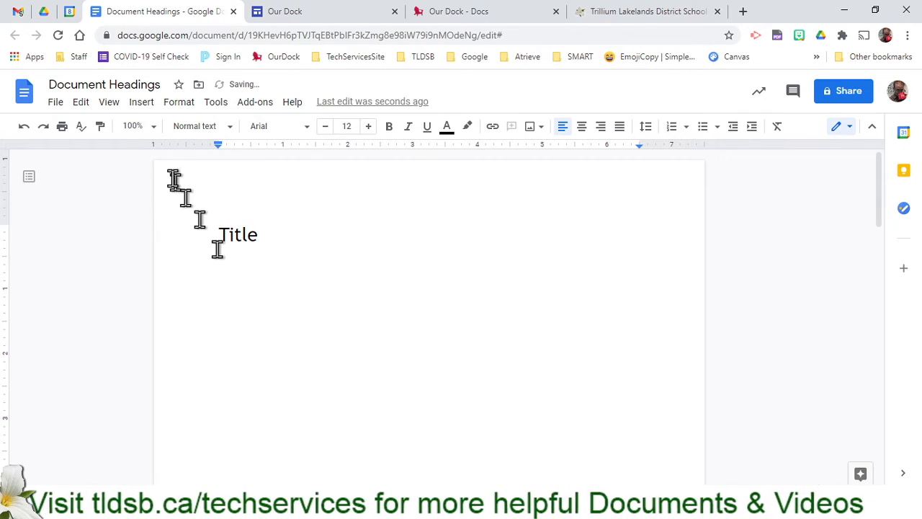
pyautogui.click(141, 103)
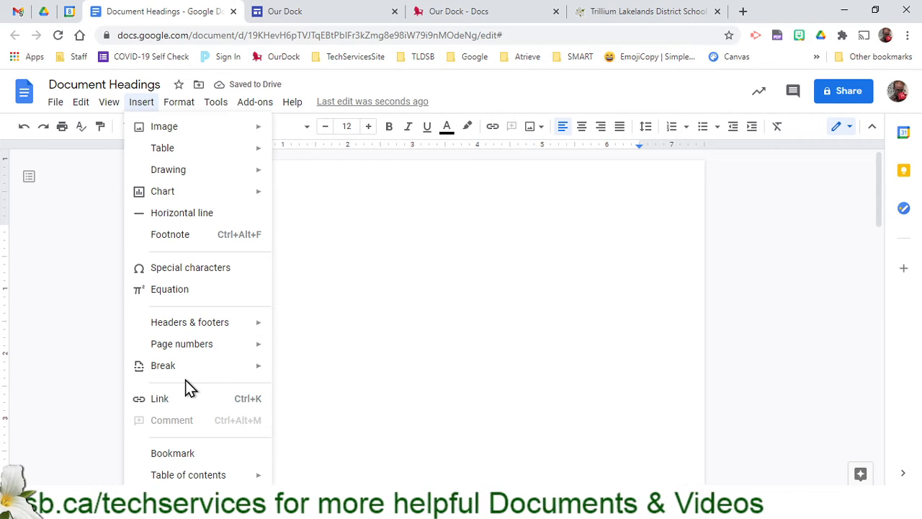
pyautogui.moveTo(184, 475)
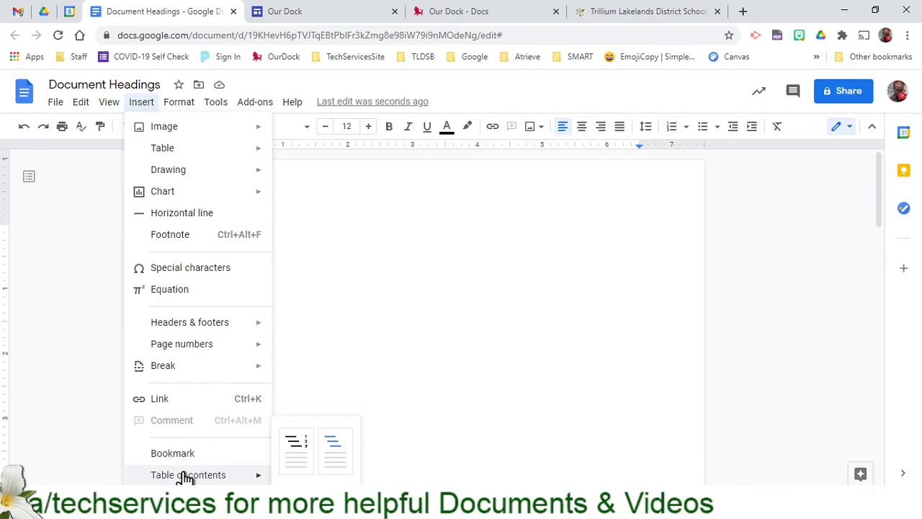
pyautogui.click(302, 450)
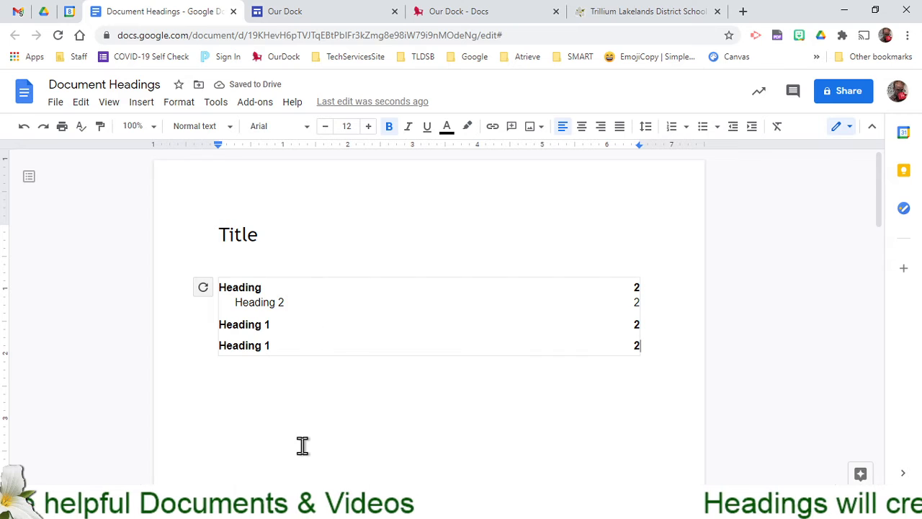
# Follow the link of the last "Heading 1" entry in the table of contents, then return to the title page.
pyautogui.click(249, 349)
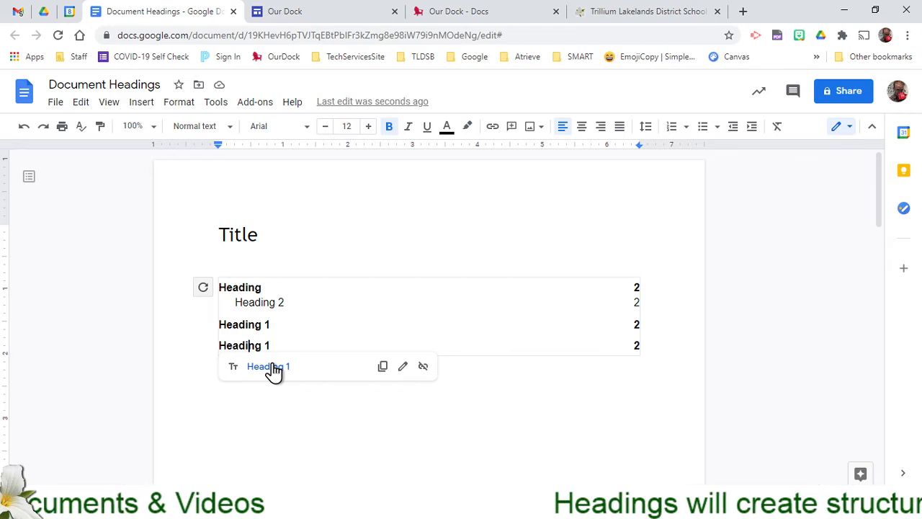
pyautogui.click(274, 368)
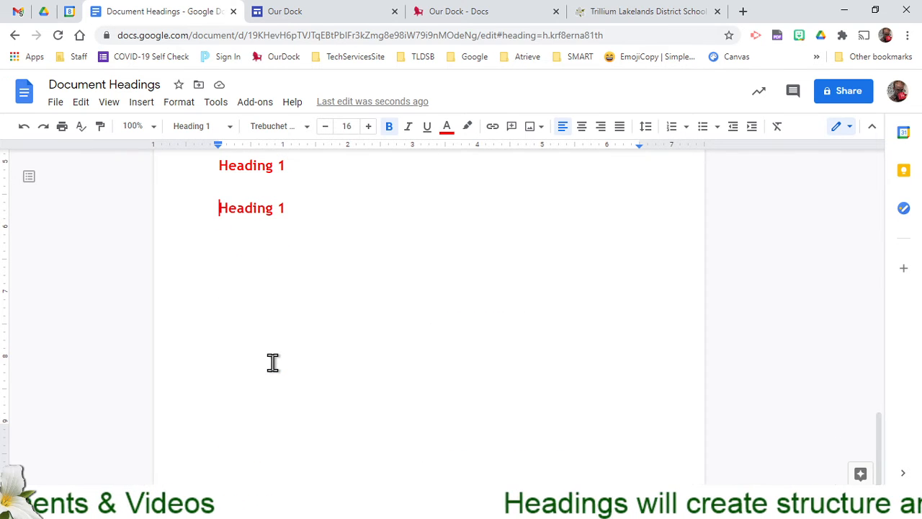
pyautogui.scroll(5, 272, 363)
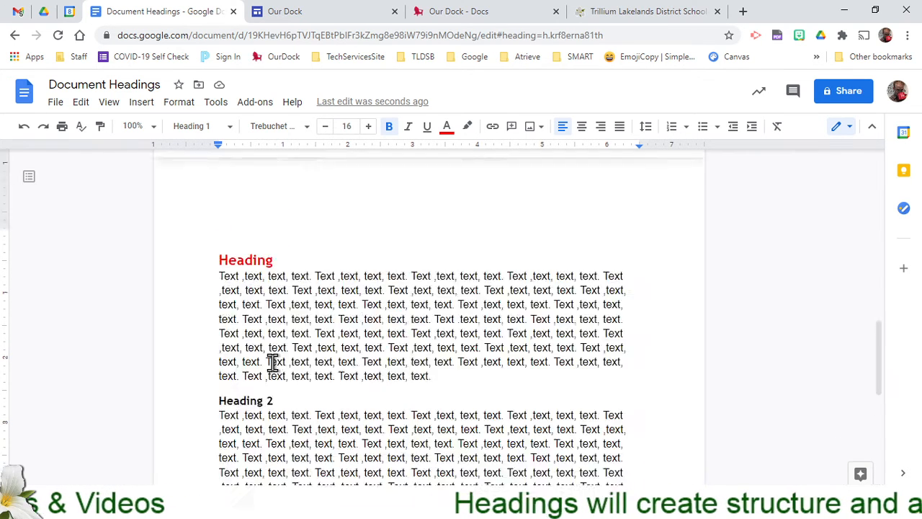
pyautogui.scroll(5, 272, 362)
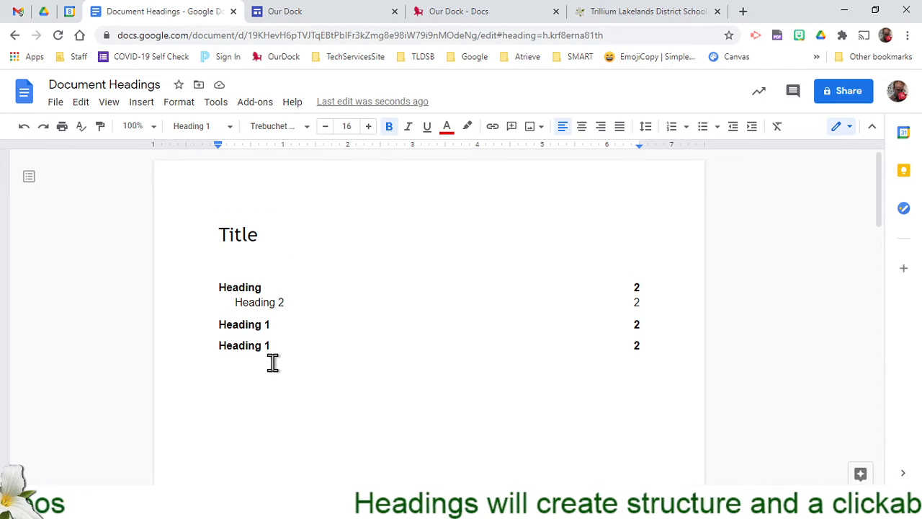
# Show the document outline and use it to jump to the first "Heading 1", the "Heading" and the "Title".
pyautogui.click(29, 178)
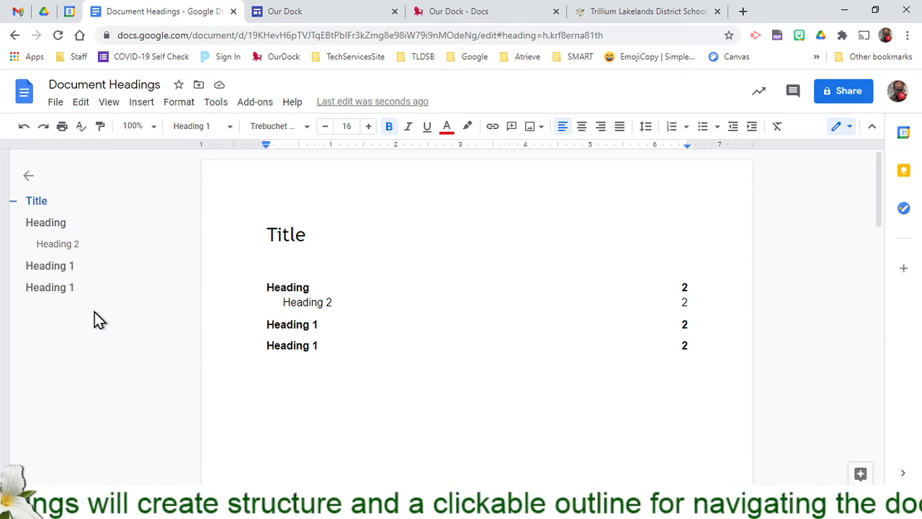
pyautogui.click(50, 266)
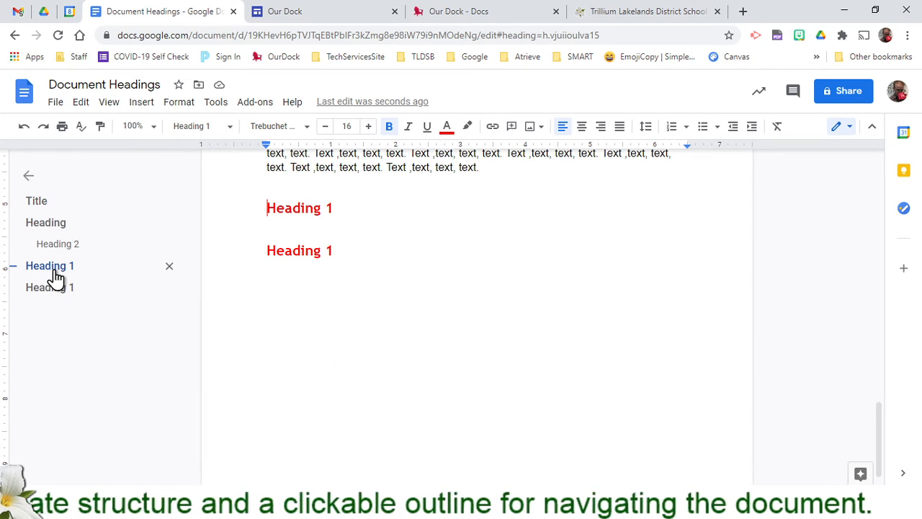
pyautogui.click(52, 223)
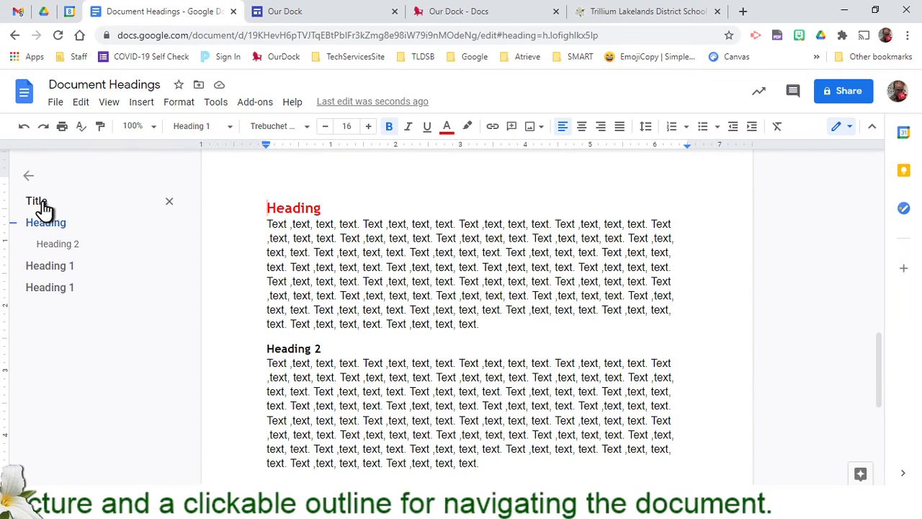
pyautogui.click(42, 205)
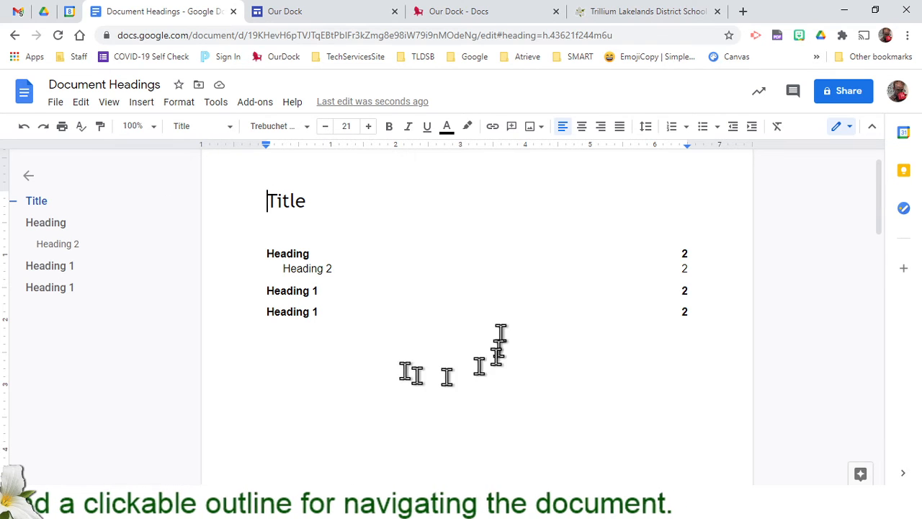
# Remove the "Heading 2" entry from the document outline and check the heading in the document body.
pyautogui.click(401, 299)
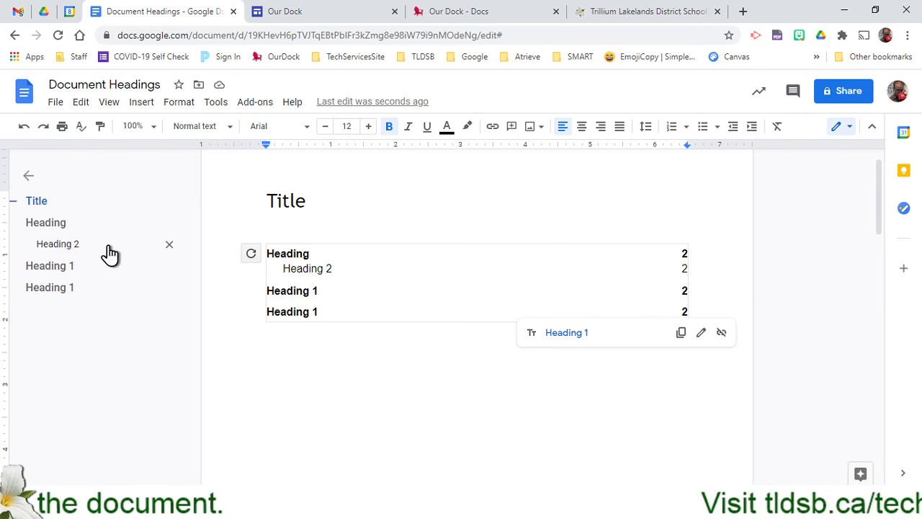
pyautogui.click(170, 247)
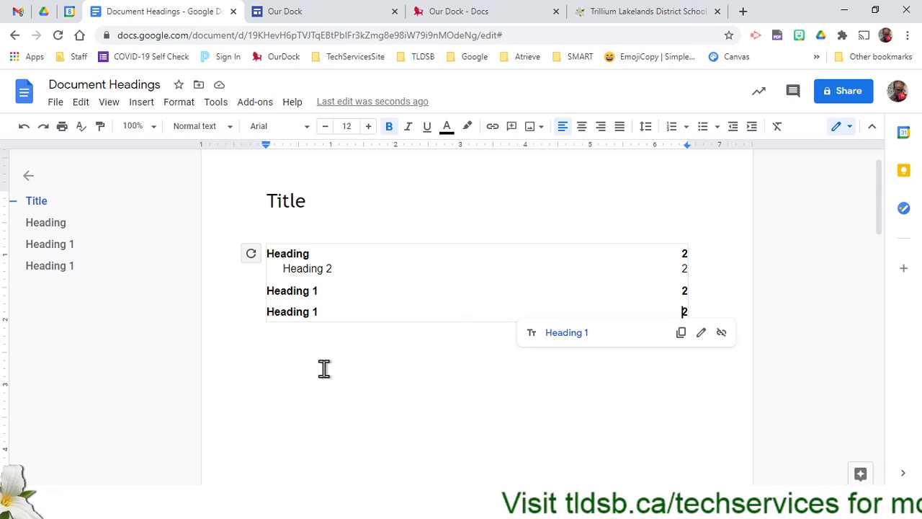
pyautogui.scroll(-8, 323, 368)
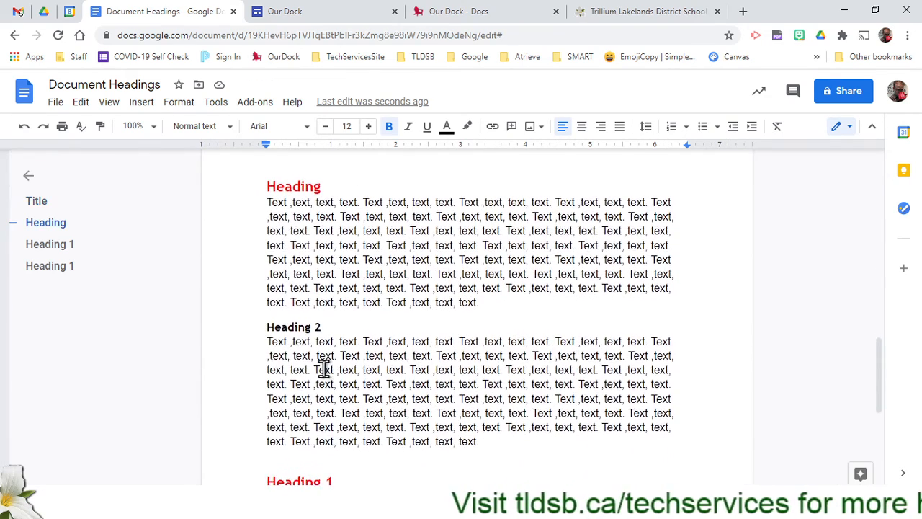
pyautogui.scroll(7, 323, 369)
pyautogui.scroll(1, 323, 369)
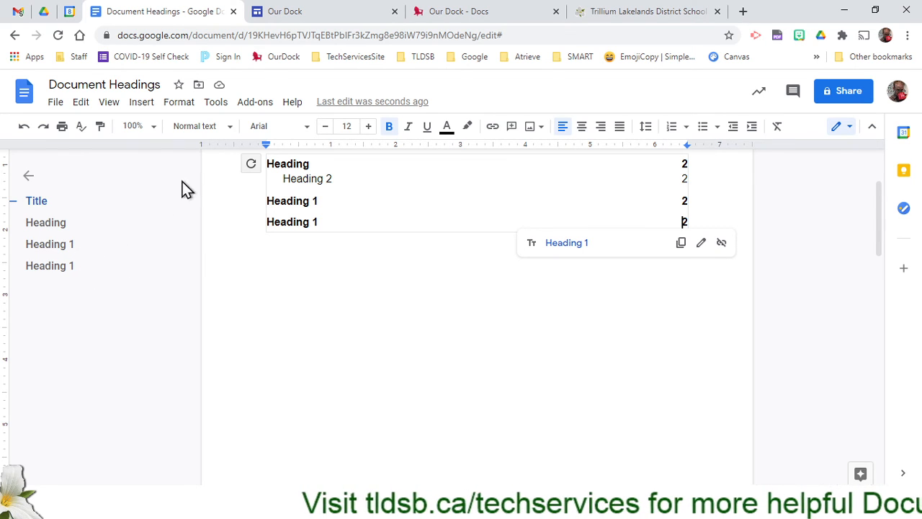
pyautogui.click(230, 129)
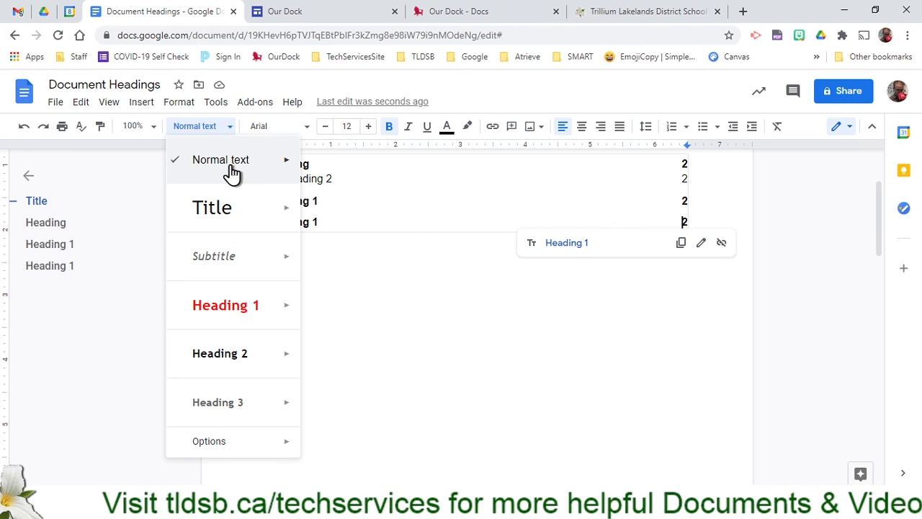
pyautogui.click(123, 281)
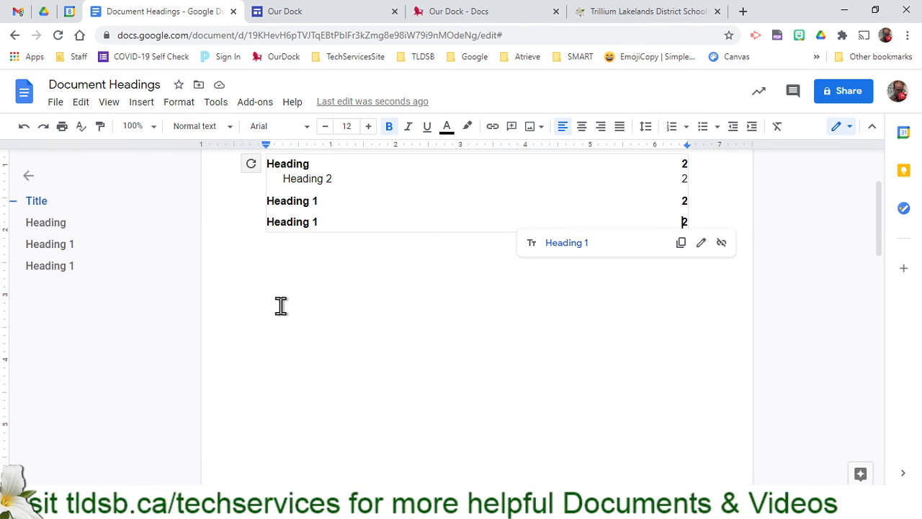
pyautogui.scroll(2, 280, 305)
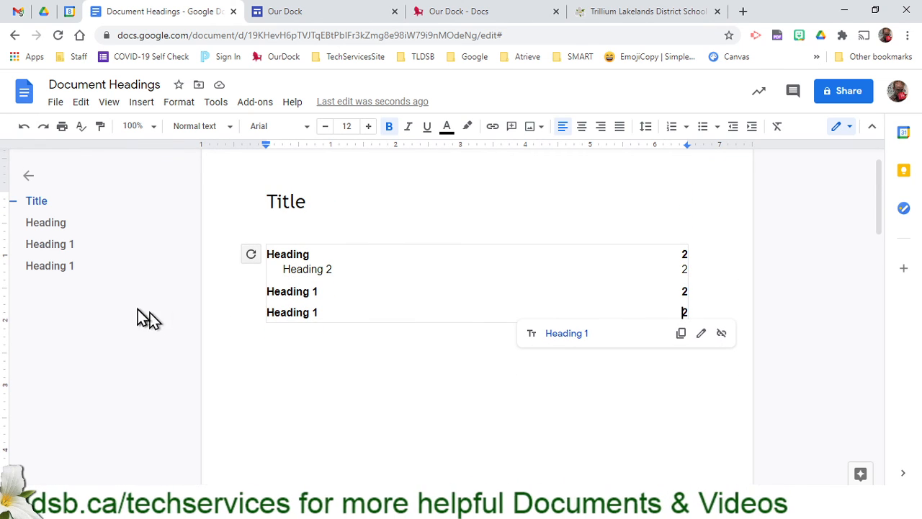